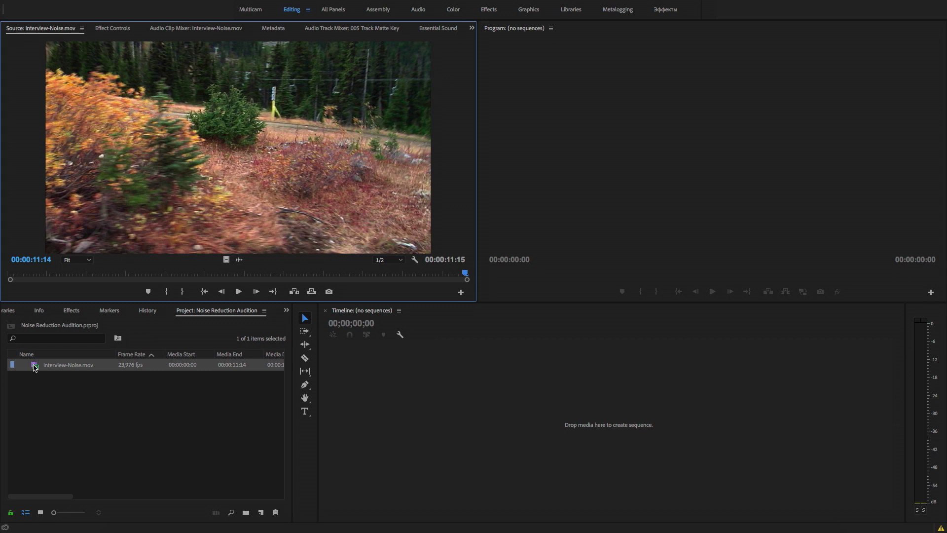
pyautogui.click(41, 273)
pyautogui.press('space')
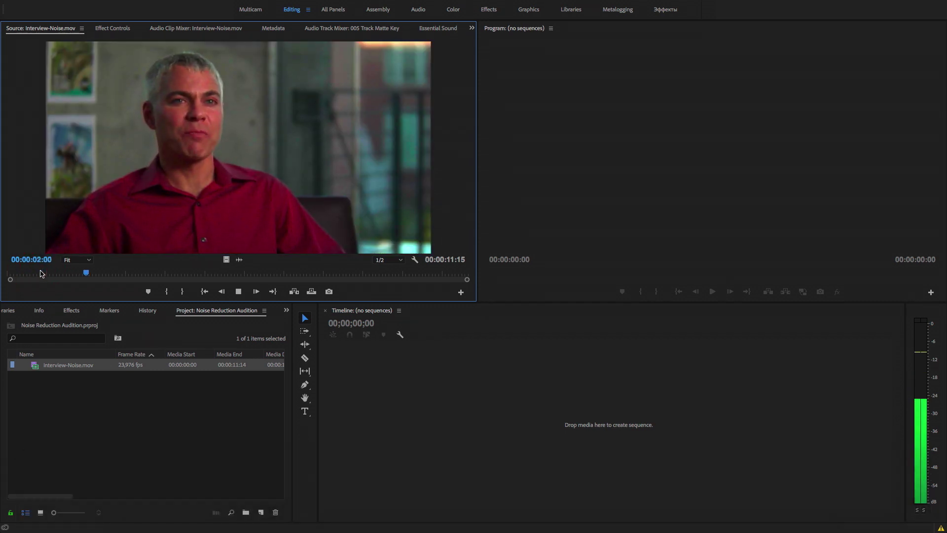
pyautogui.press('space')
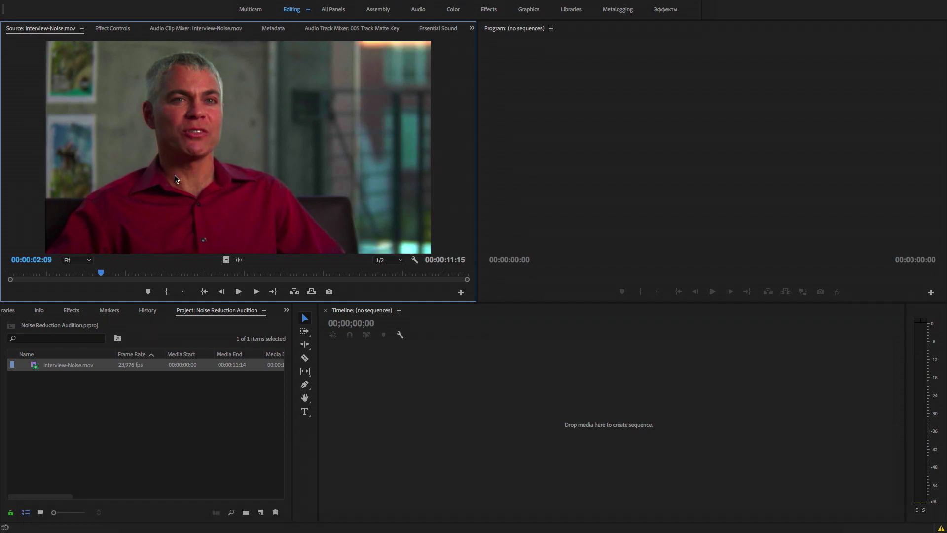
pyautogui.click(189, 272)
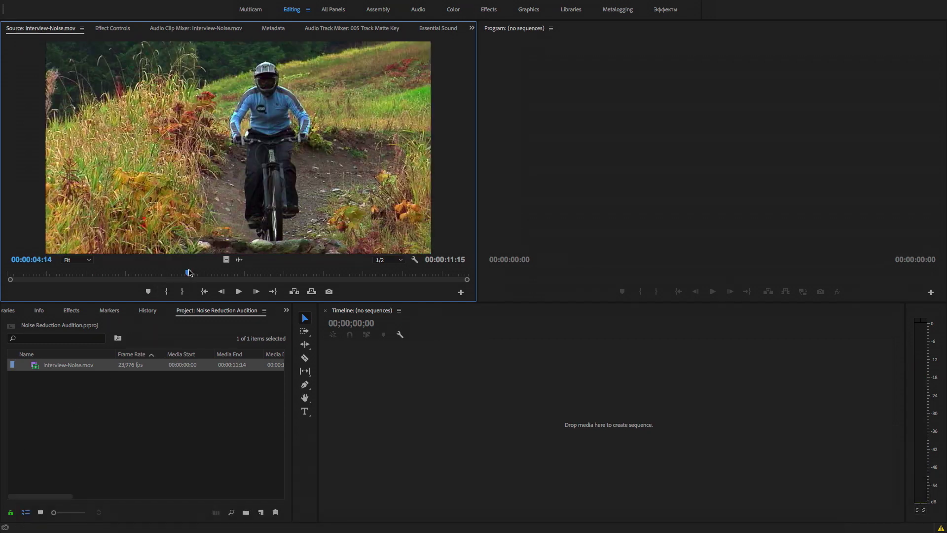
pyautogui.press('space')
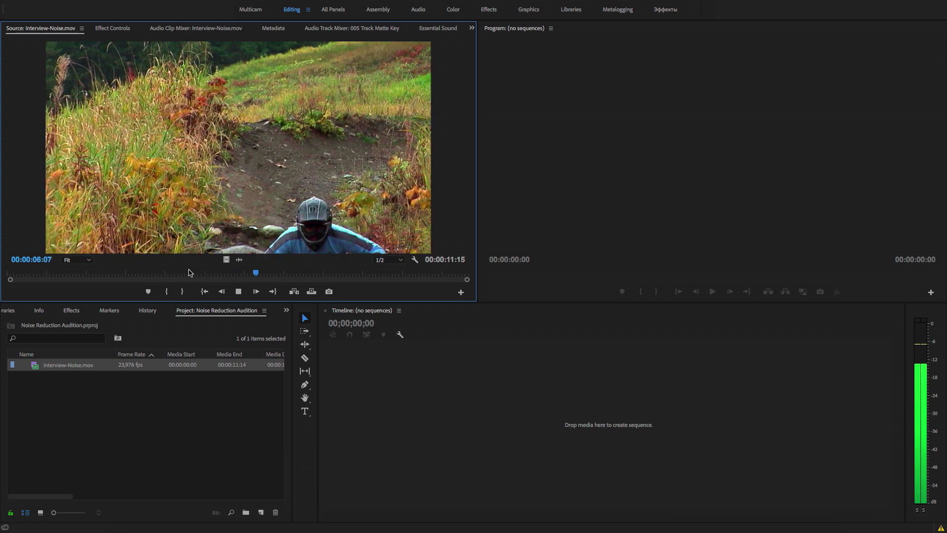
pyautogui.press('space')
pyautogui.click(264, 272)
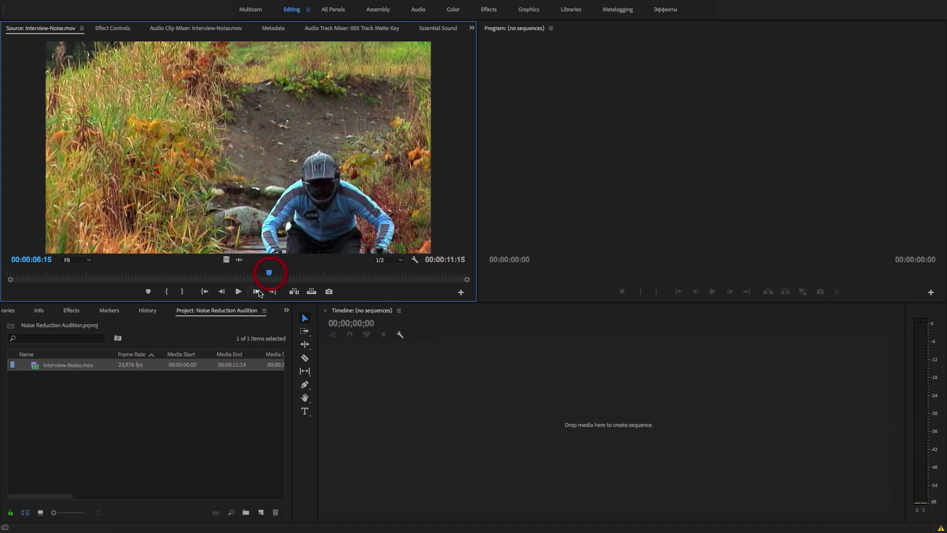
pyautogui.press('space')
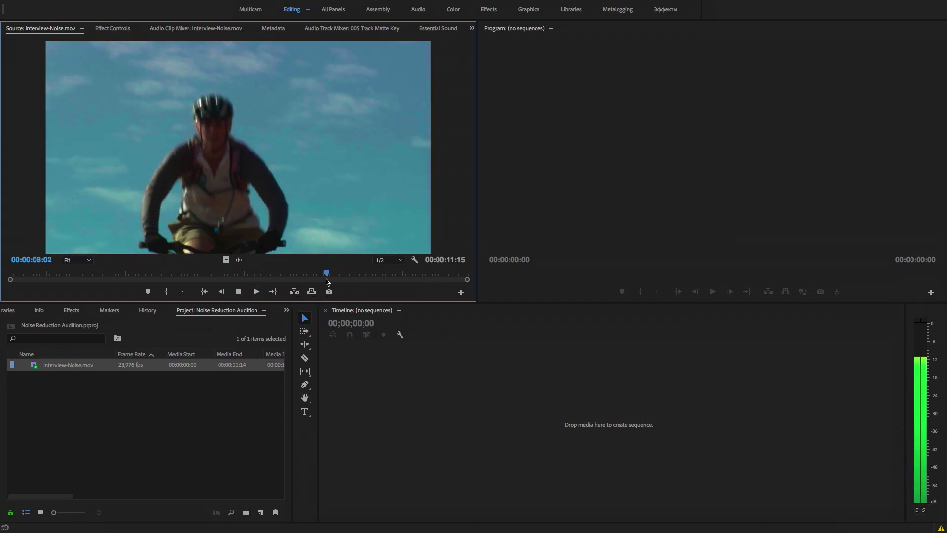
pyautogui.press('space')
pyautogui.click(271, 272)
pyautogui.press('space')
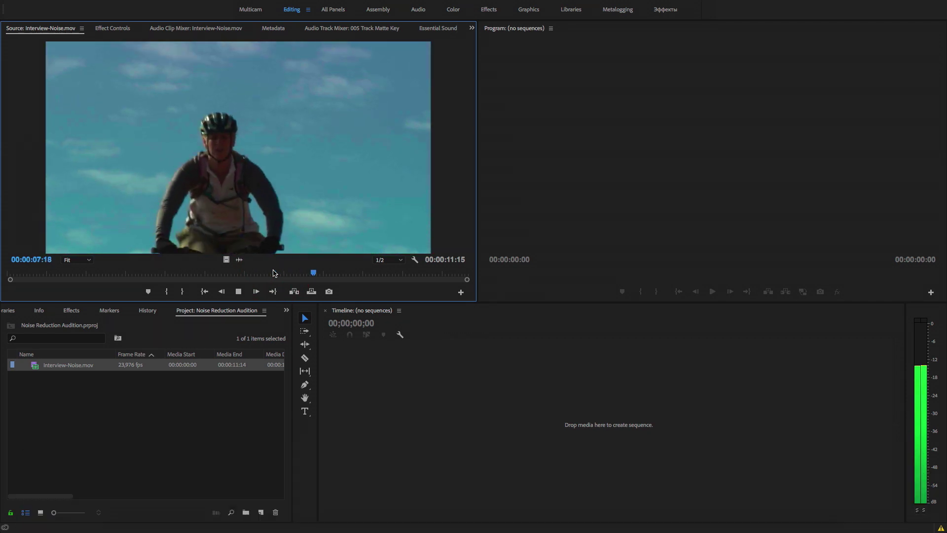
pyautogui.press('space')
pyautogui.click(273, 272)
pyautogui.press('space')
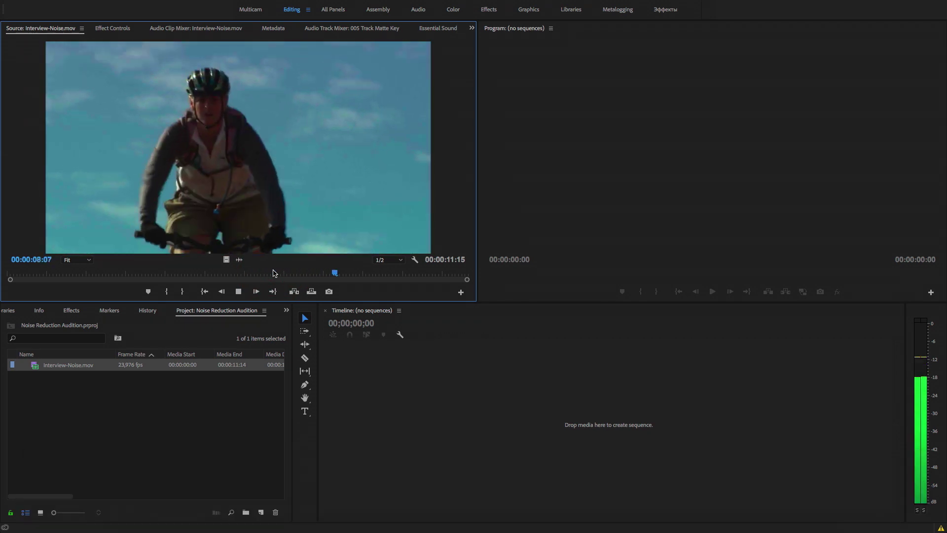
pyautogui.press('space')
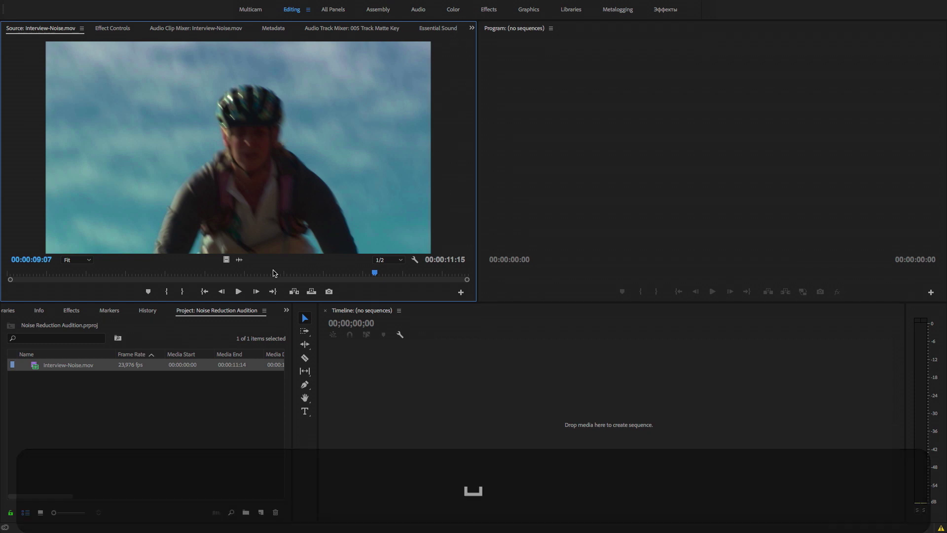
pyautogui.click(158, 425)
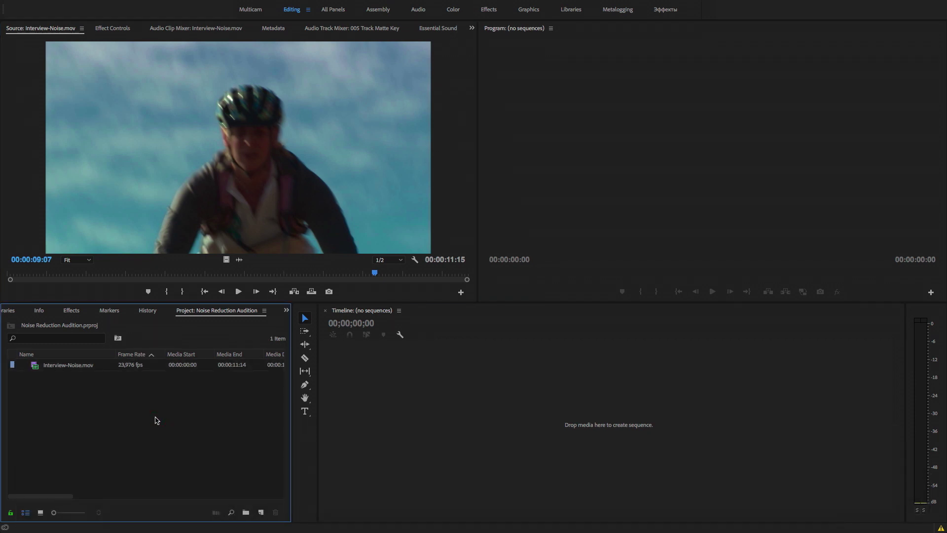
# Build a sequence from Interview-Noise.mov, zoom the timeline in, and set the playhead to 00:00:03:20.
pyautogui.moveTo(15, 364); pyautogui.dragTo(260, 513)
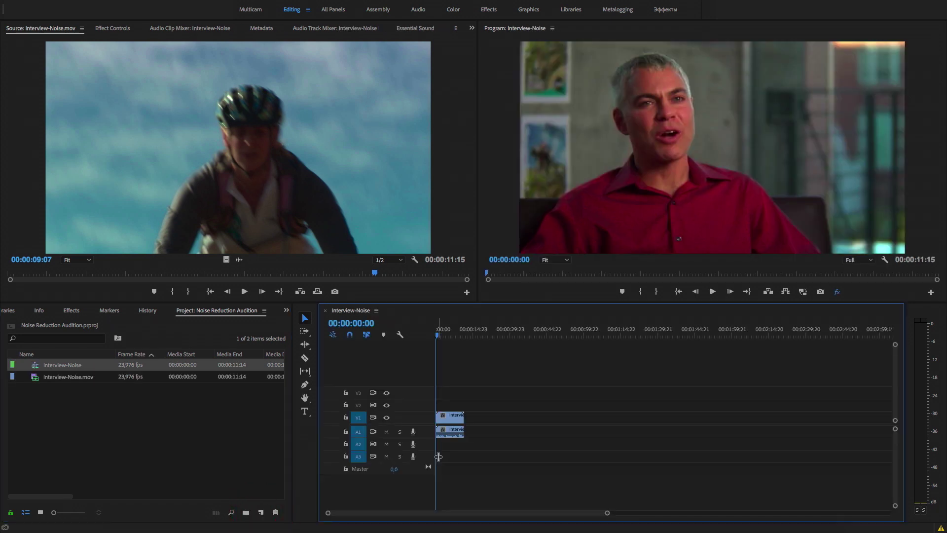
pyautogui.press('=')
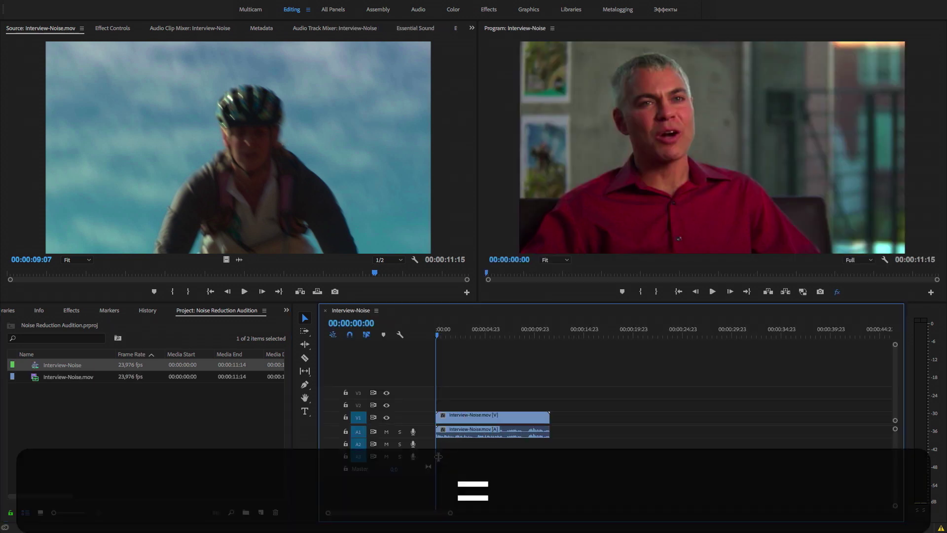
pyautogui.moveTo(438, 329); pyautogui.dragTo(473, 329)
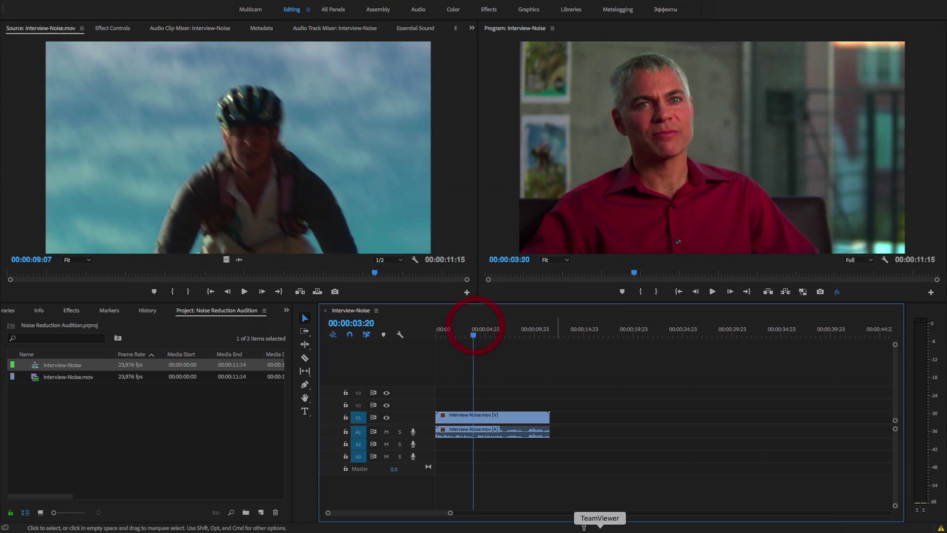
# Duplicate the A1 audio onto track A2 and send the copy to Adobe Audition.
pyautogui.moveTo(482, 432); pyautogui.dragTo(486, 445)
pyautogui.rightClick(486, 444)
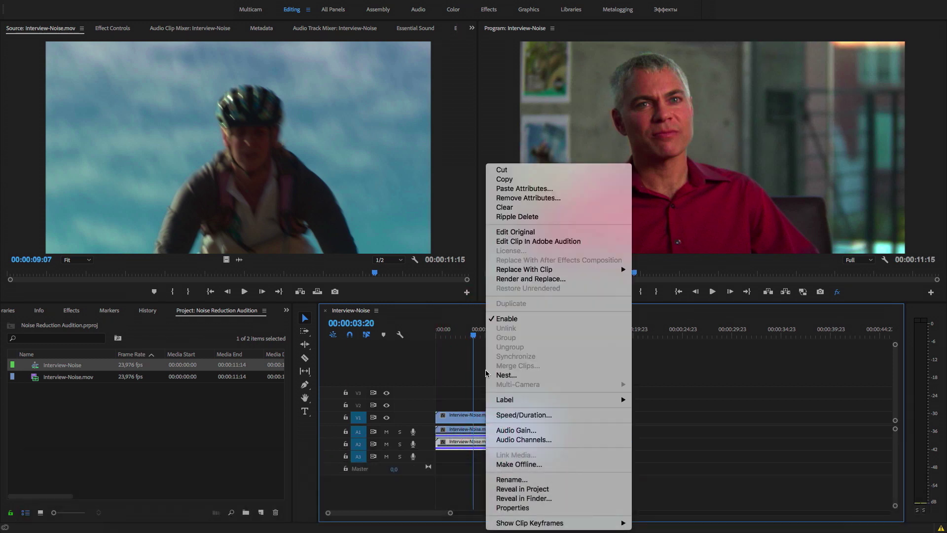
pyautogui.click(529, 242)
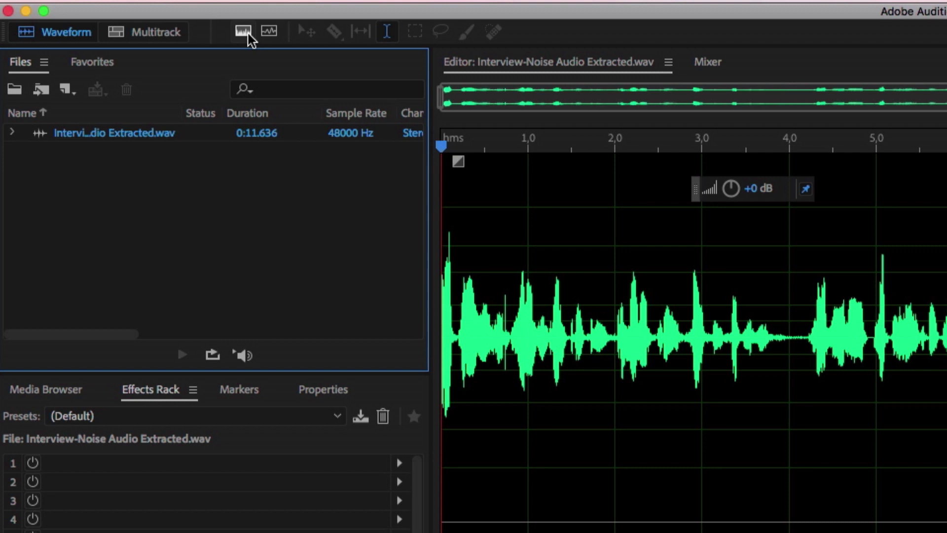
# Show Interview-Noise Audio Extracted.wav as a spectrogram, play it to the end, and zoom in horizontally.
pyautogui.click(243, 32)
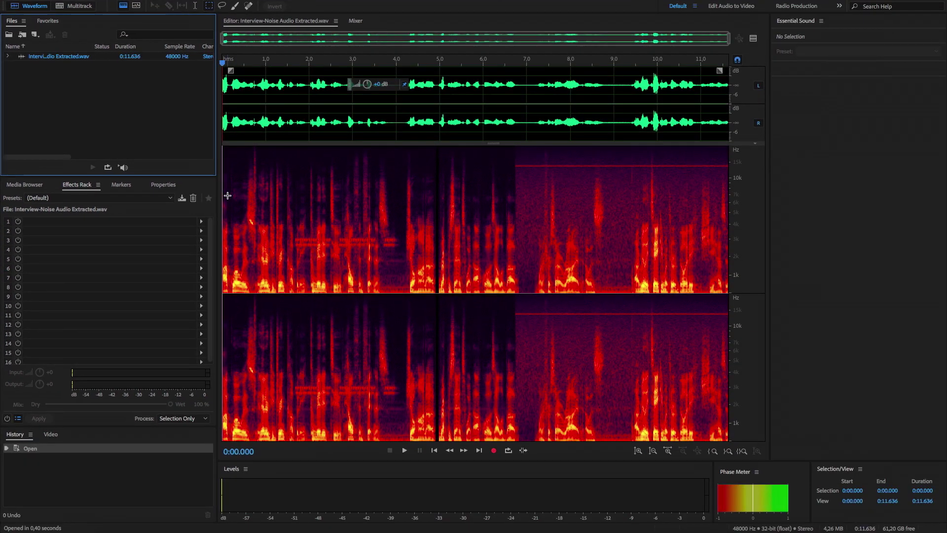
pyautogui.press('space')
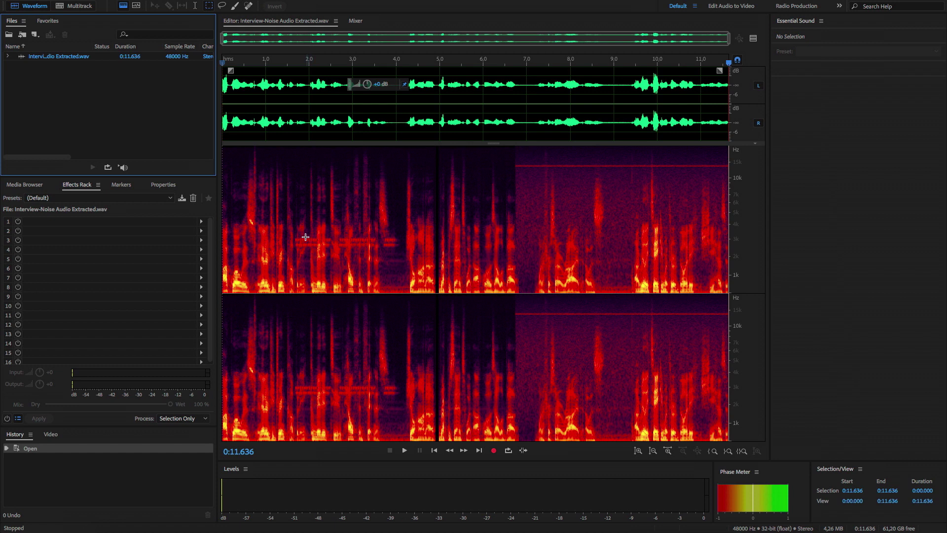
pyautogui.click(336, 243)
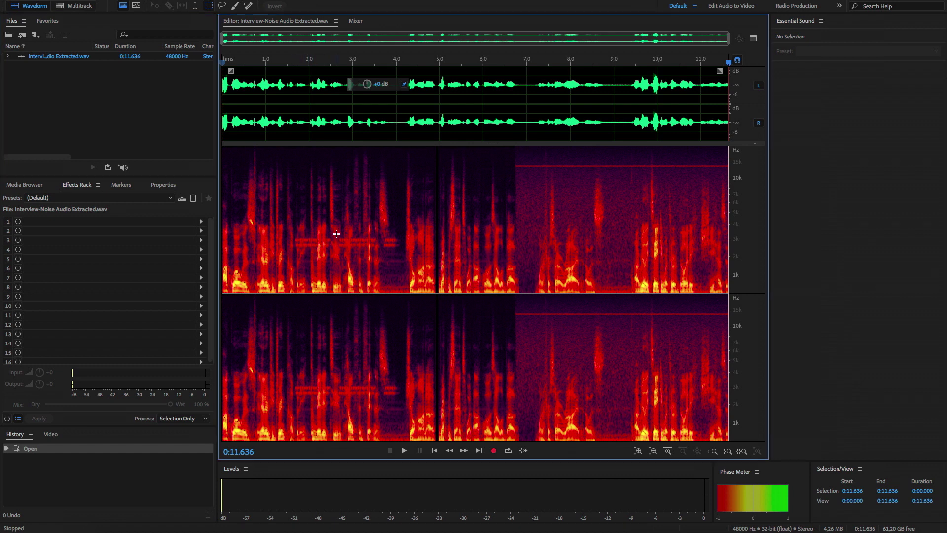
pyautogui.press('=')
pyautogui.press('=')
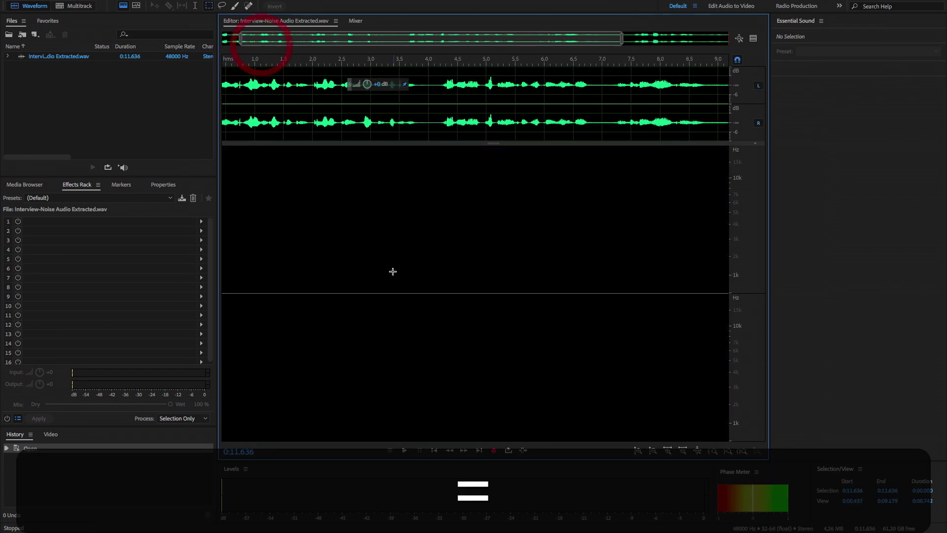
# Scroll back to the start and box-select the tonal line from about 1.6 to 4.1 s.
pyautogui.moveTo(387, 41); pyautogui.dragTo(360, 41)
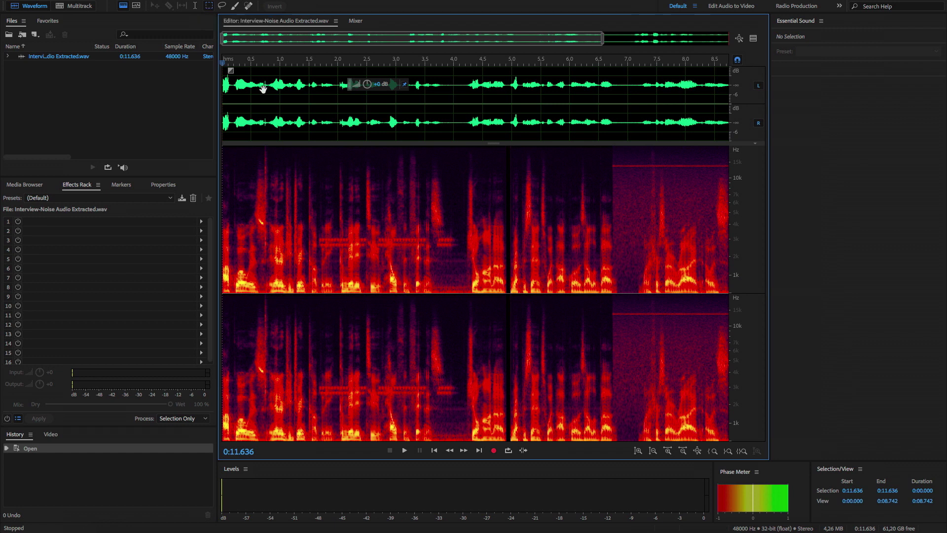
pyautogui.moveTo(316, 235); pyautogui.dragTo(448, 241)
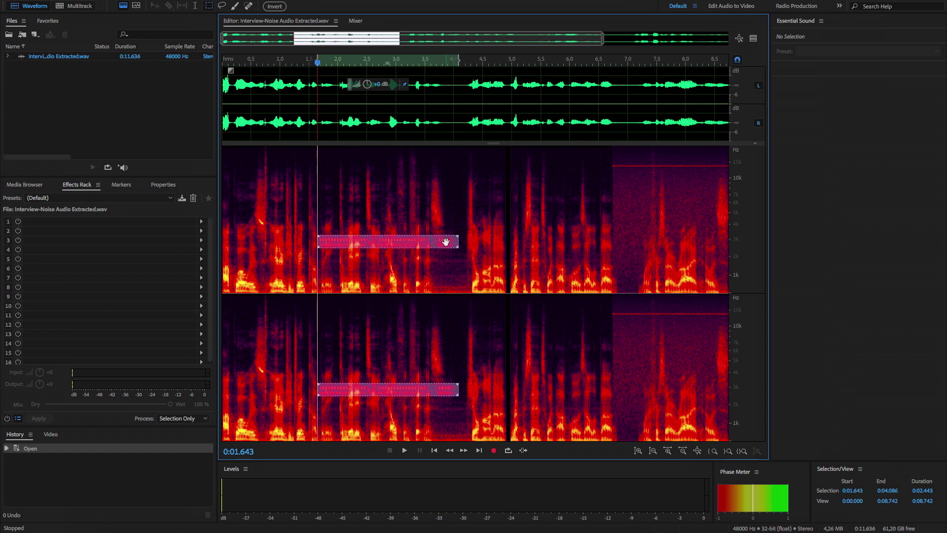
# Silence the selected tonal band with Delete and listen to the result.
pyautogui.press('Delete')
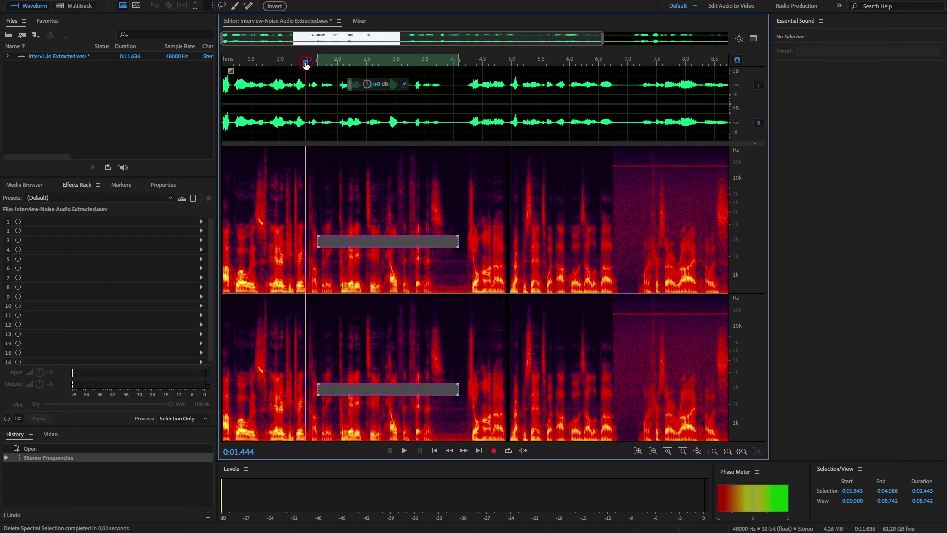
pyautogui.press('space')
pyautogui.press('space')
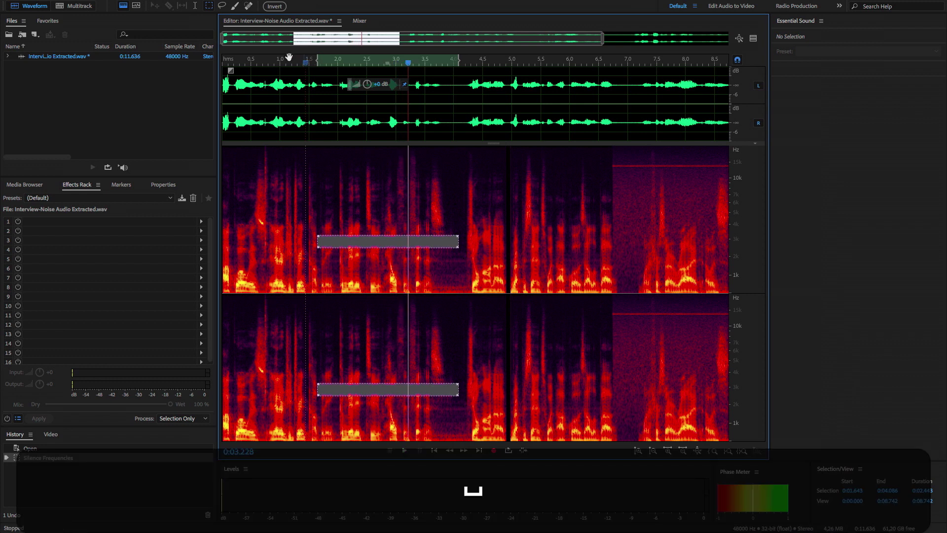
pyautogui.click(284, 57)
pyautogui.keyDown('alt'); pyautogui.click(348, 240); pyautogui.keyUp('alt')
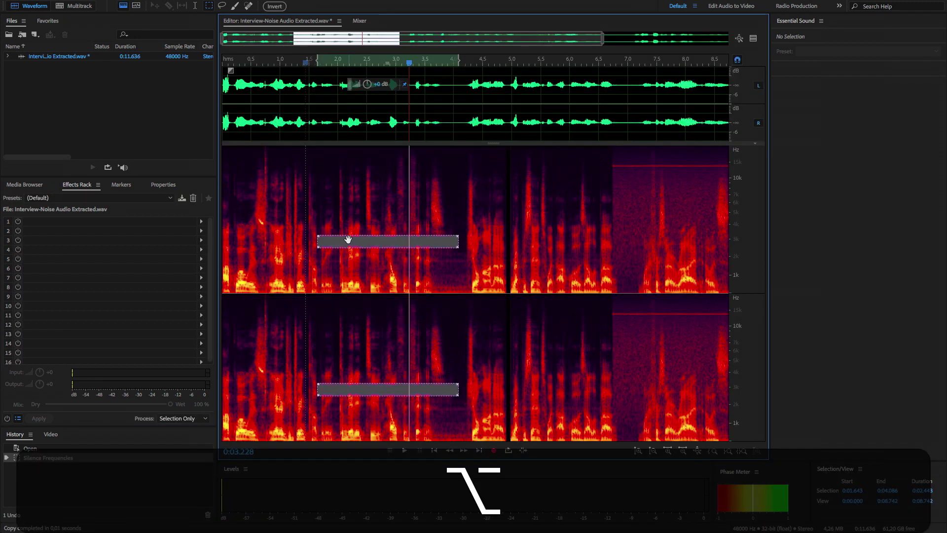
pyautogui.hotkey('alt', '4')
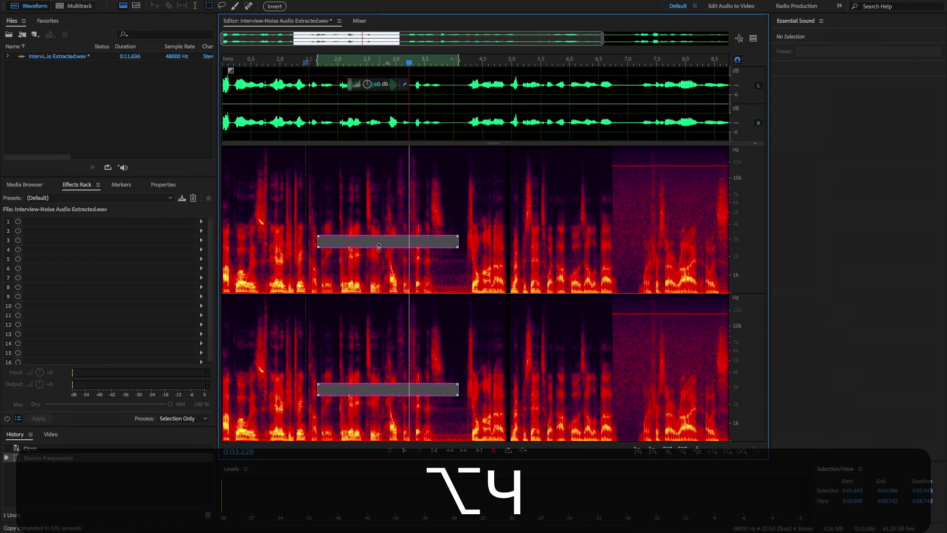
# Replay the silenced band from just before it, then undo Silence Frequencies with Cmd+Z.
pyautogui.hotkey('ctrl', 'z')
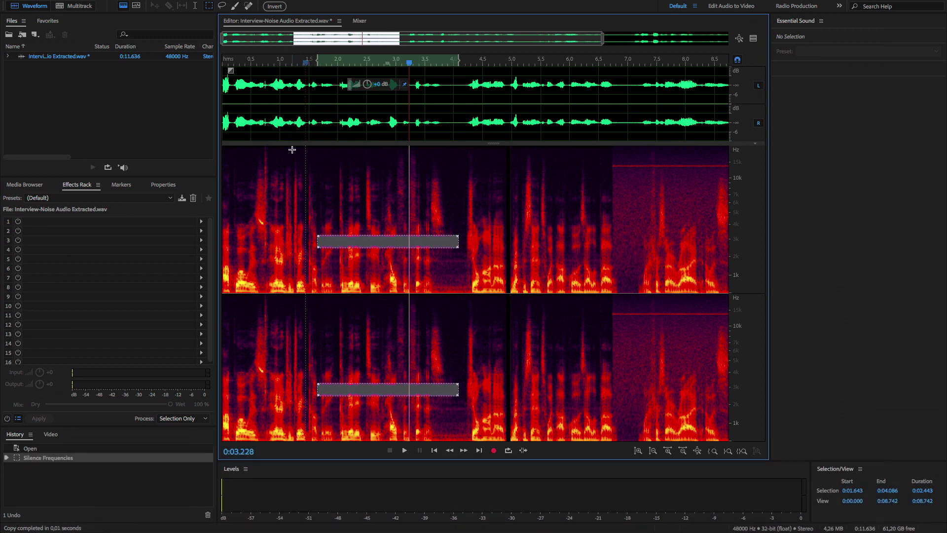
pyautogui.click(292, 157)
pyautogui.press('space')
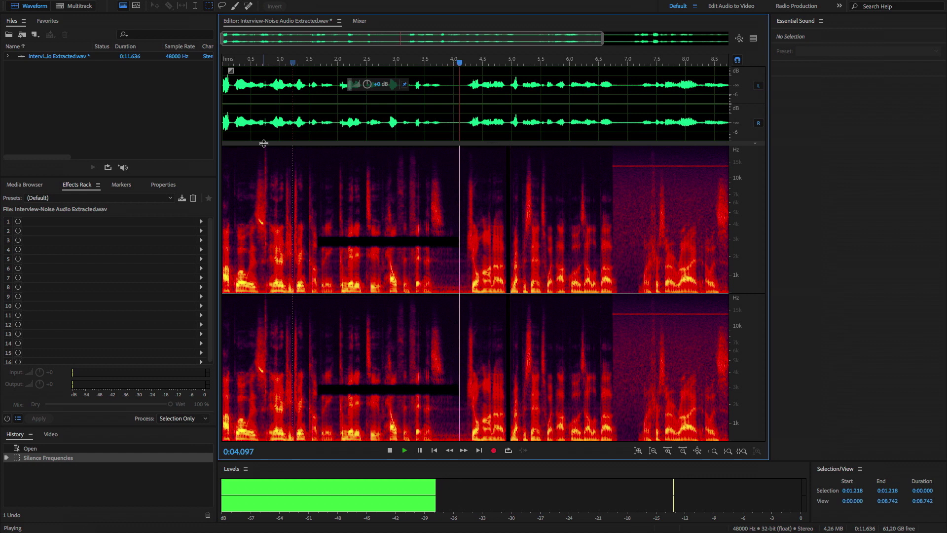
pyautogui.press('space')
pyautogui.press('super+z')
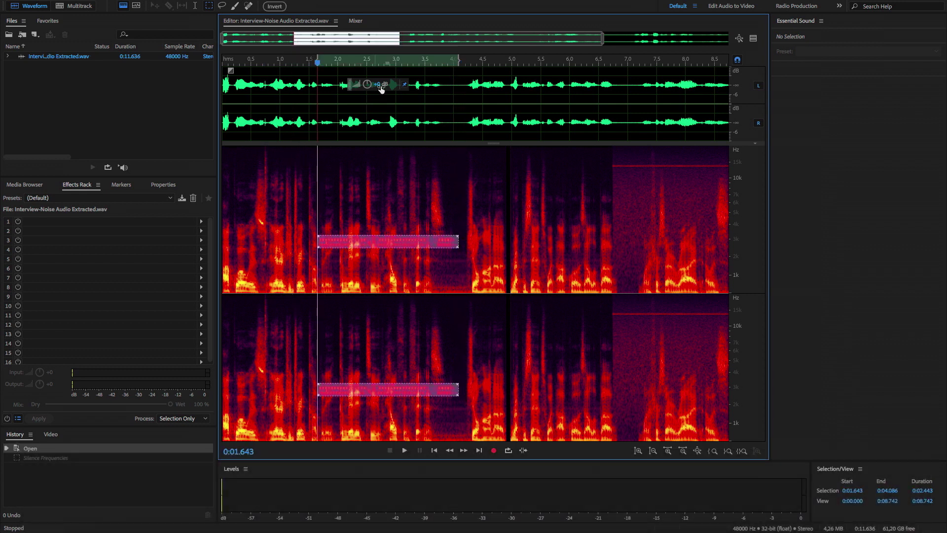
pyautogui.moveTo(396, 83); pyautogui.dragTo(424, 178)
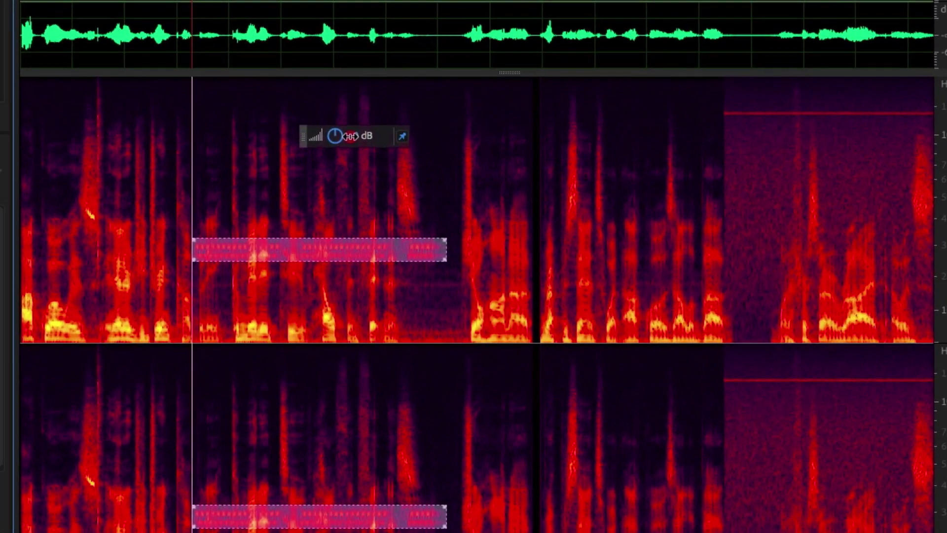
pyautogui.moveTo(374, 157); pyautogui.dragTo(293, 134)
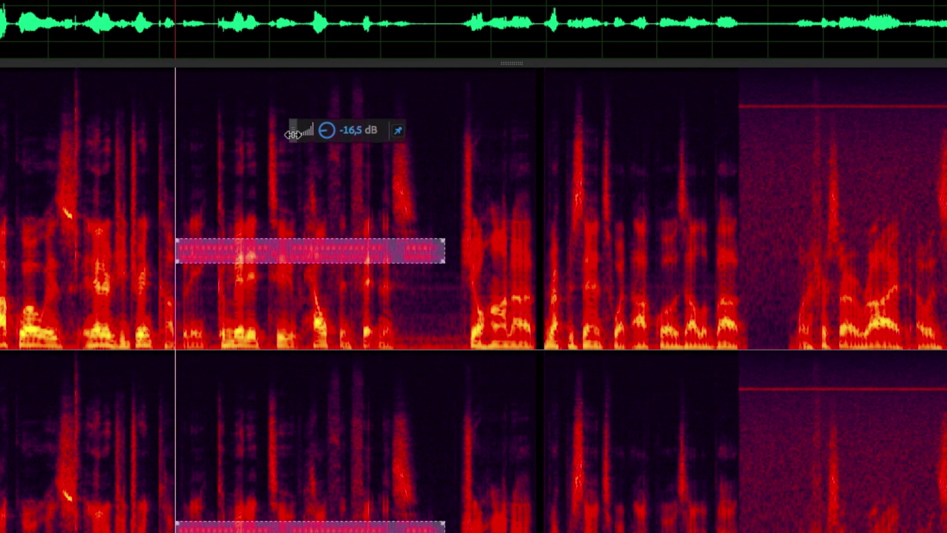
pyautogui.moveTo(293, 134); pyautogui.dragTo(315, 134)
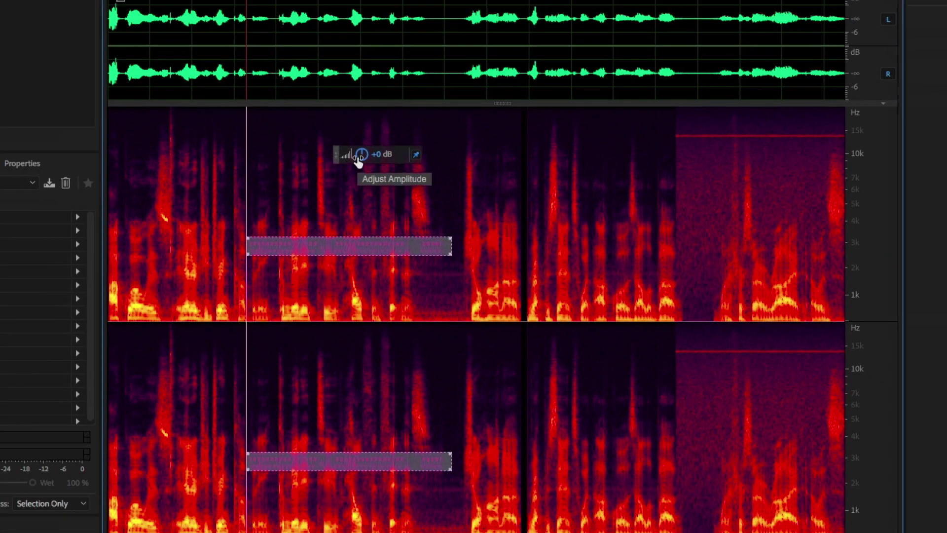
pyautogui.press('super+z')
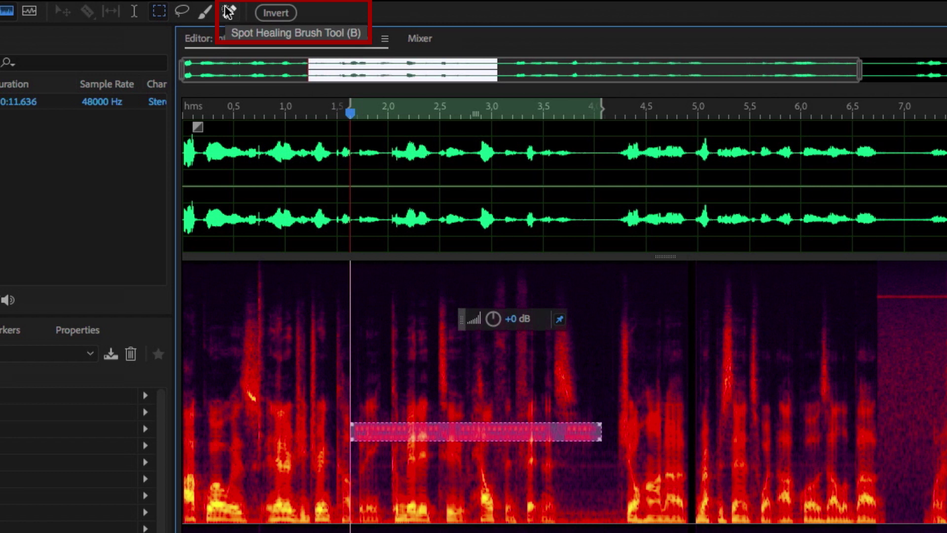
# Paint over the tonal line with the Spot Healing Brush to auto-heal it.
pyautogui.click(228, 11)
pyautogui.scroll(-2, 376, 412)
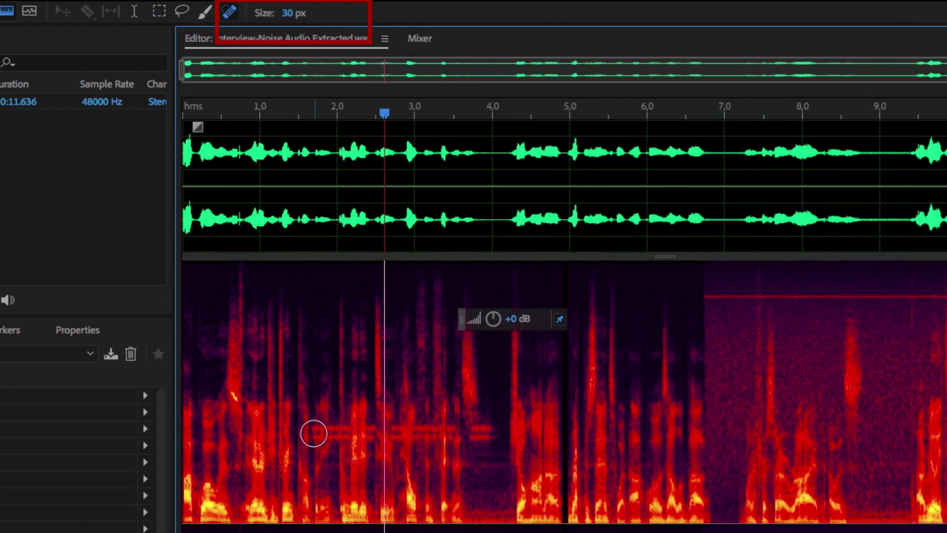
pyautogui.moveTo(312, 434); pyautogui.dragTo(490, 431)
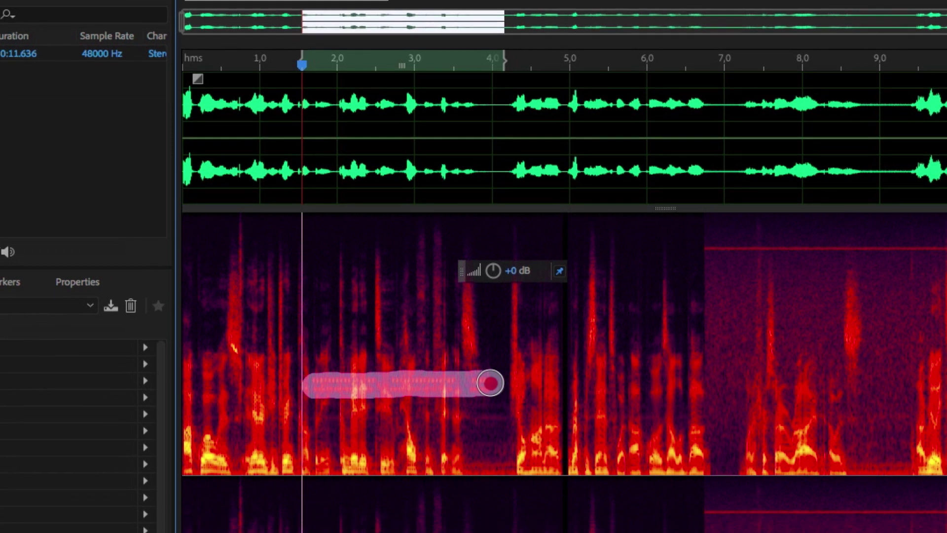
pyautogui.moveTo(490, 382); pyautogui.dragTo(490, 383)
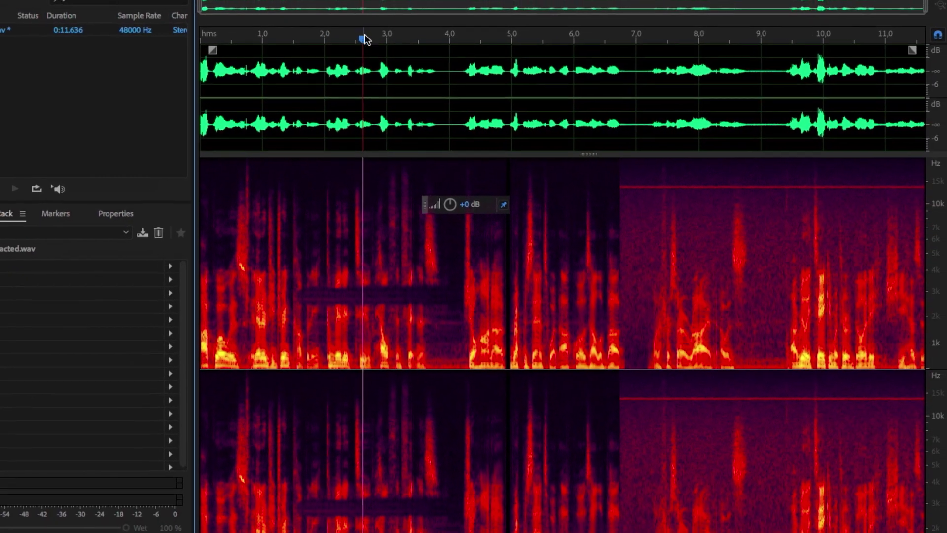
# Play back the healed audio from about 1.2 s to check the repair.
pyautogui.click(277, 36)
pyautogui.press('space')
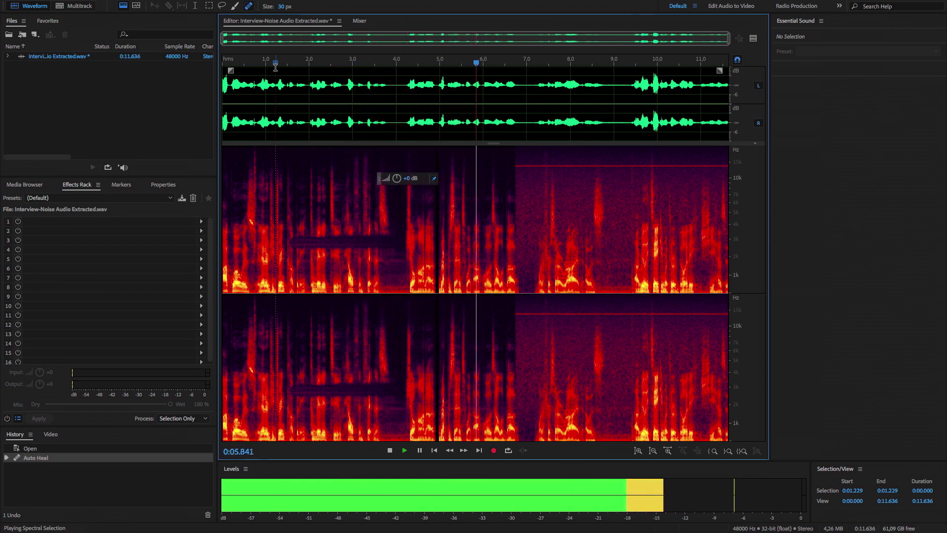
pyautogui.press('space')
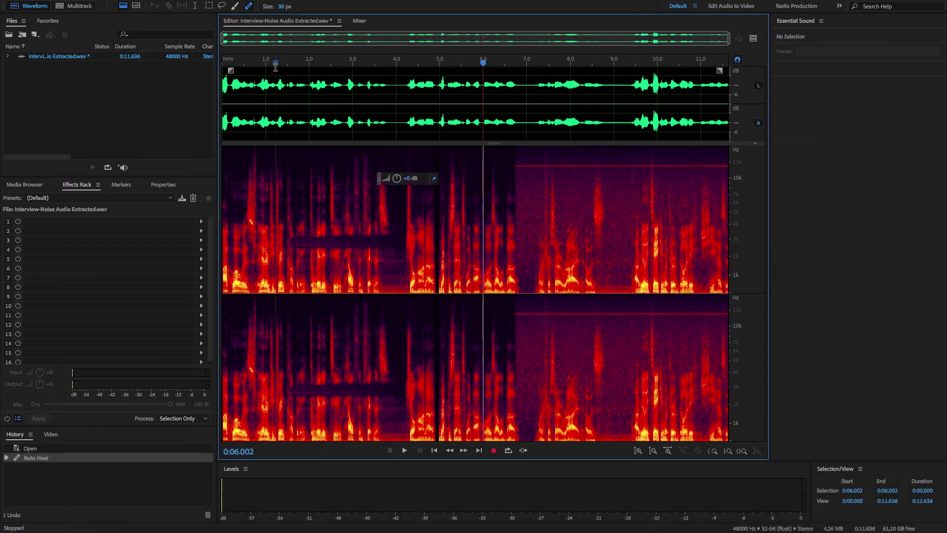
pyautogui.press('space')
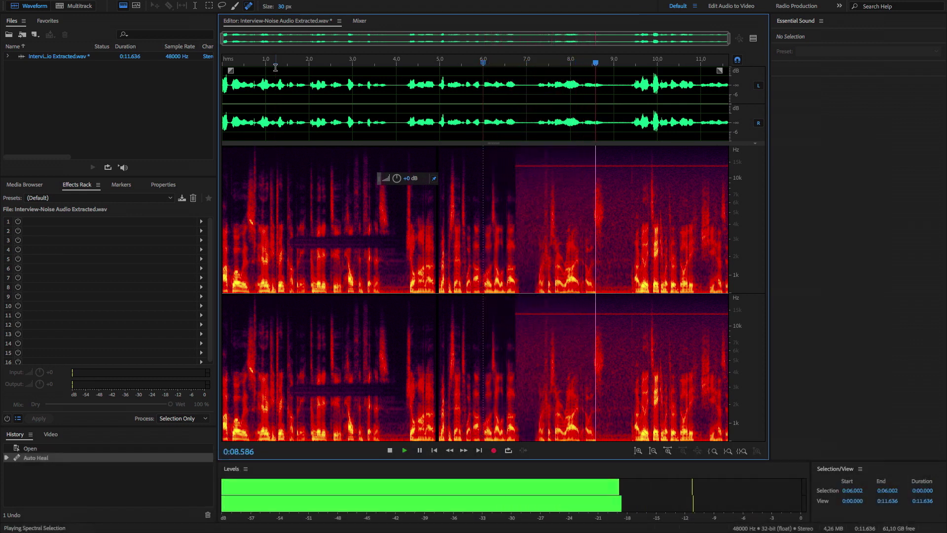
pyautogui.press('space')
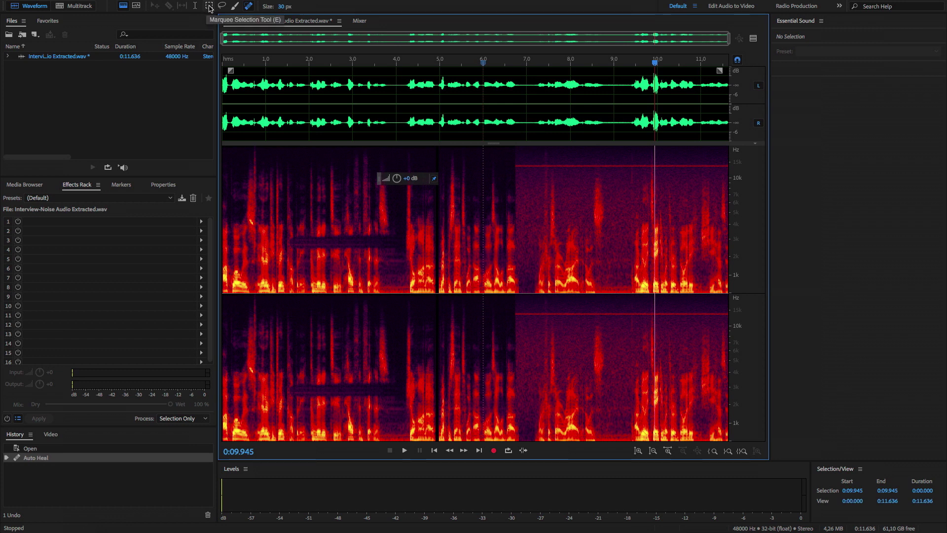
# Marquee-select the 13 kHz tone line from 6.6 s to the end and delete it.
pyautogui.click(209, 7)
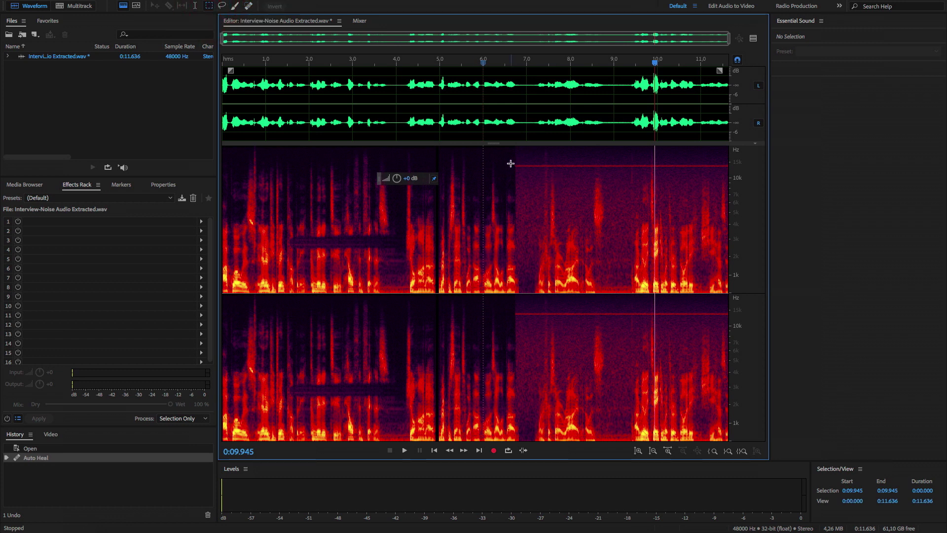
pyautogui.moveTo(511, 163); pyautogui.dragTo(730, 168)
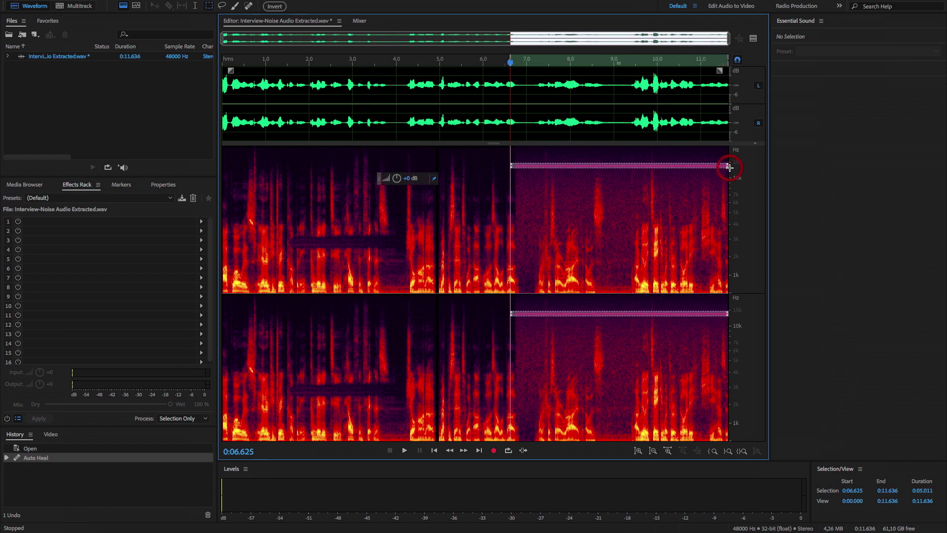
pyautogui.press('Delete')
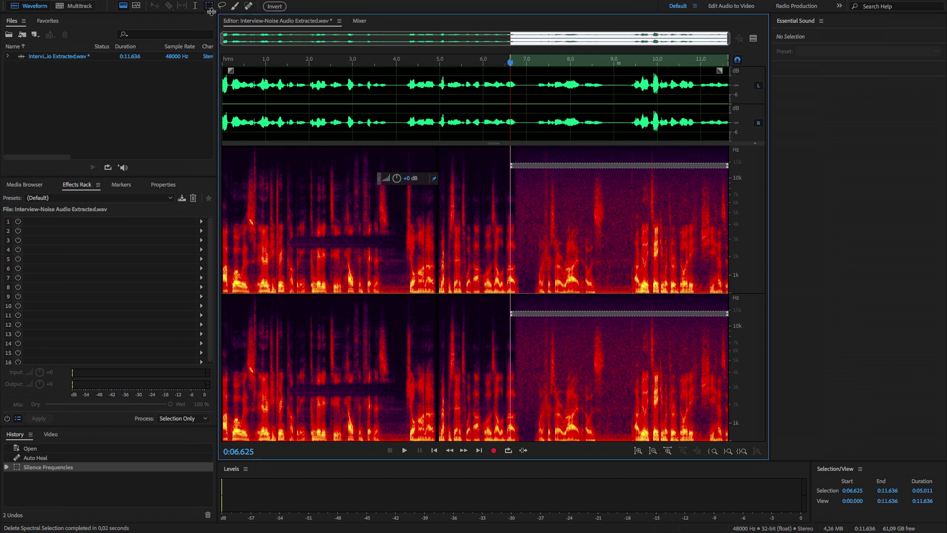
pyautogui.click(196, 5)
pyautogui.click(606, 153)
# Select the quiet 8.843–9.376 s range, preview it, and capture it as a noise print.
pyautogui.moveTo(607, 66); pyautogui.dragTo(607, 65)
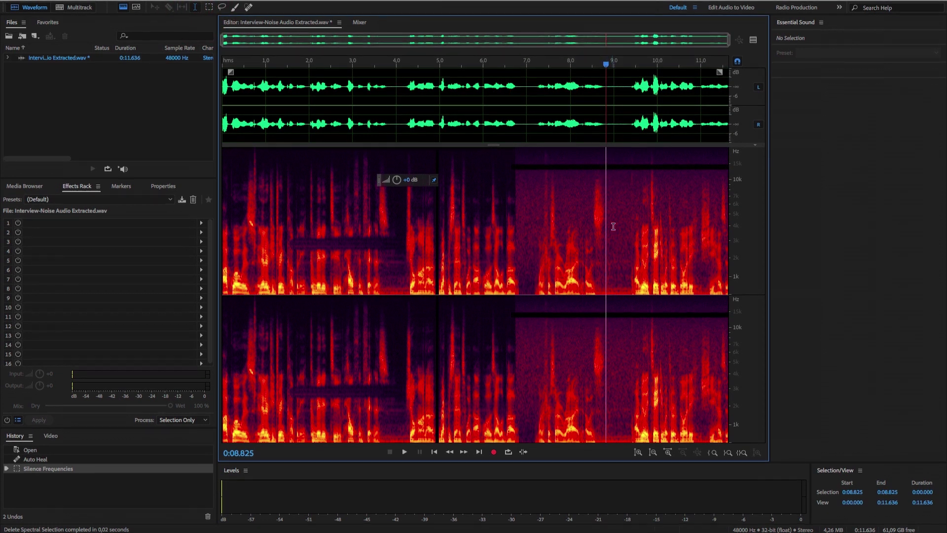
pyautogui.moveTo(610, 232); pyautogui.dragTo(630, 232)
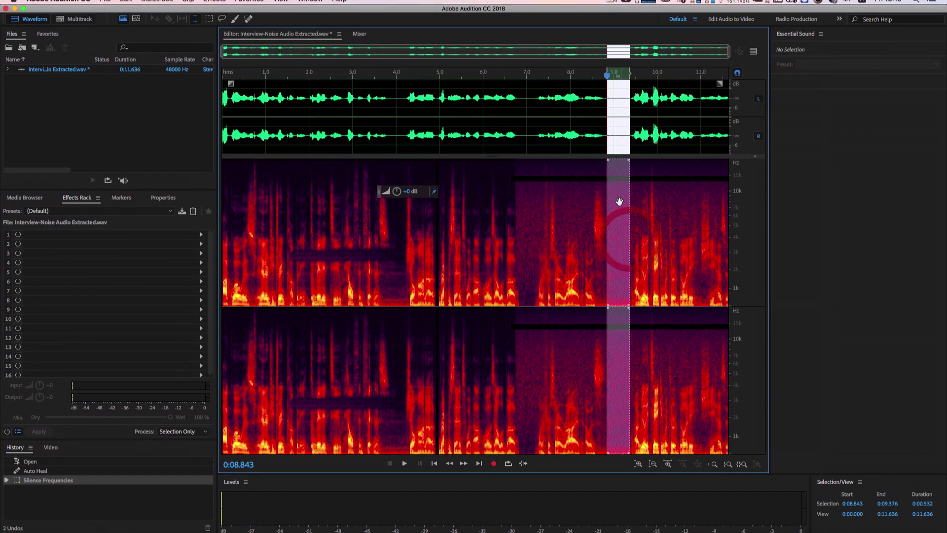
pyautogui.press('space')
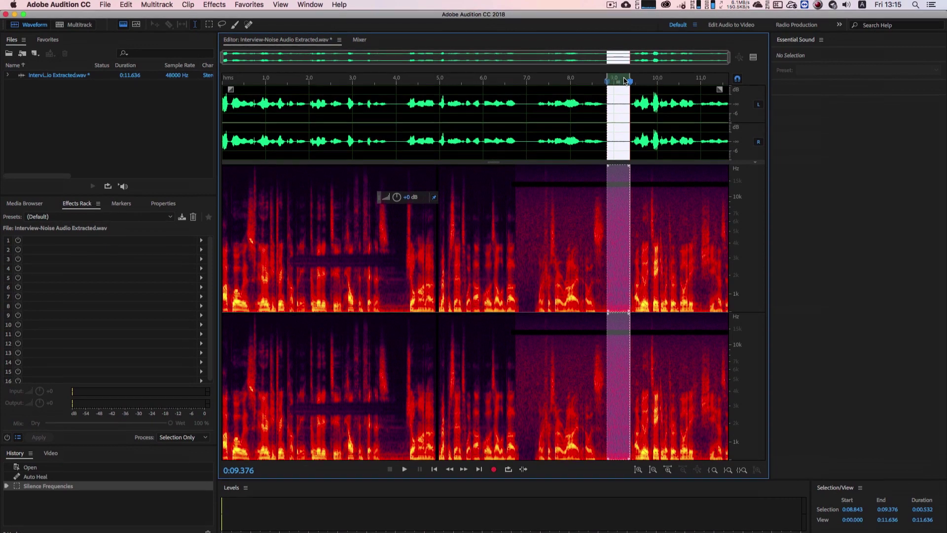
pyautogui.click(214, 6)
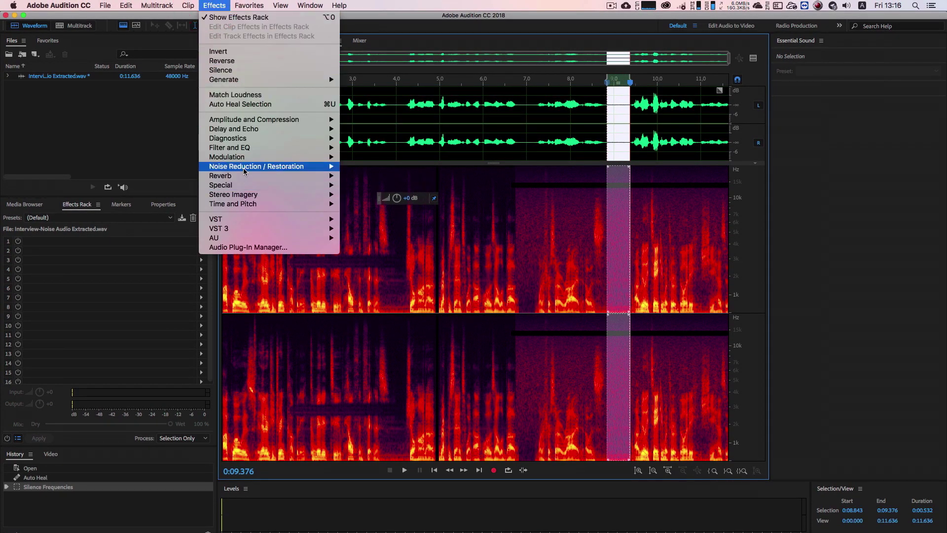
pyautogui.moveTo(244, 170)
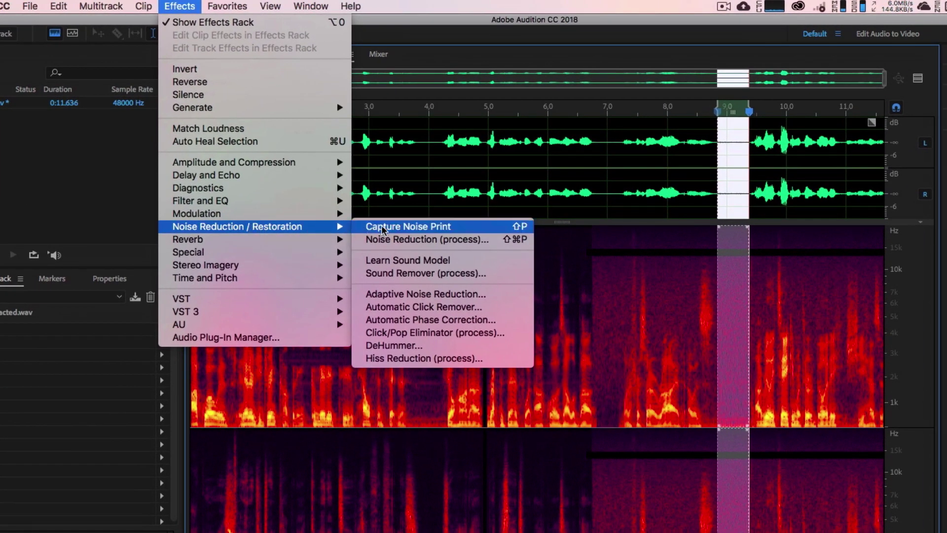
pyautogui.click(382, 227)
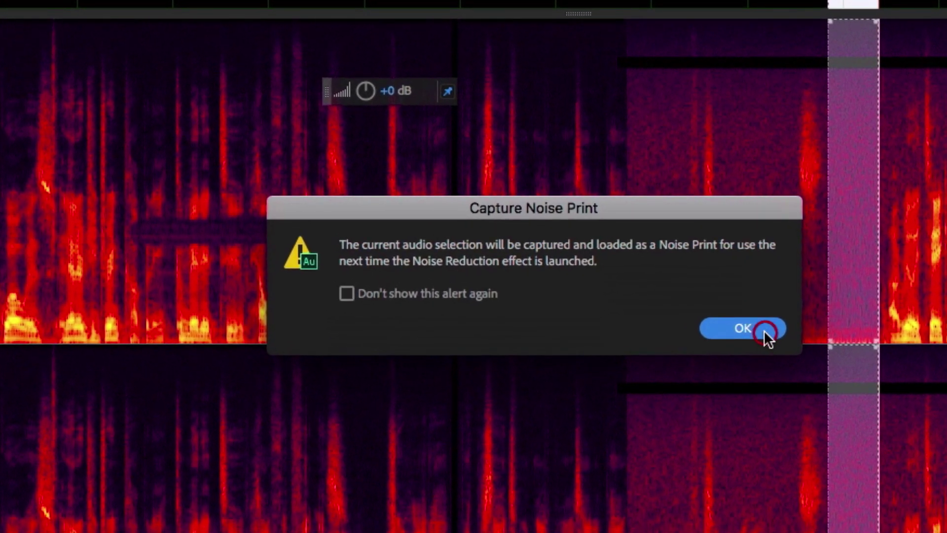
pyautogui.click(764, 330)
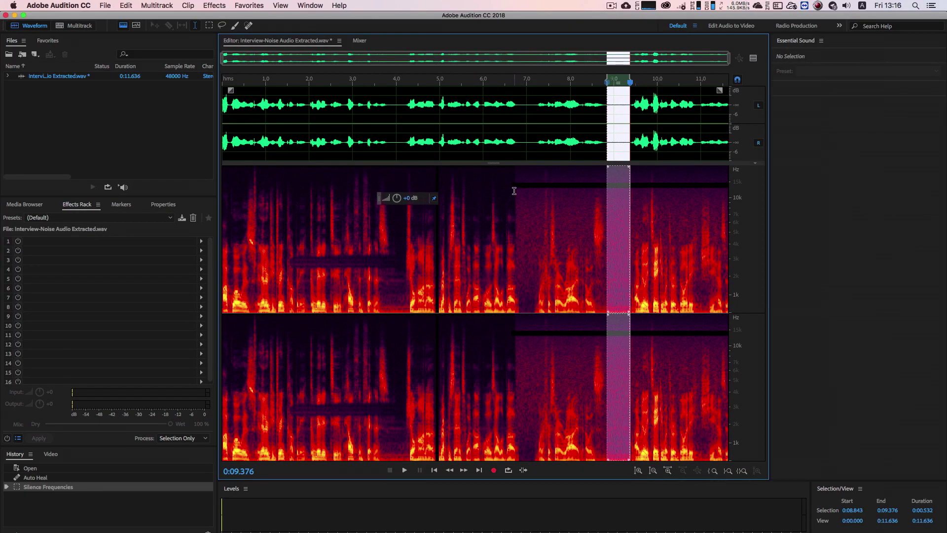
# Select from 6.76 s to the end of the file and open Noise Reduction (process).
pyautogui.click(514, 191)
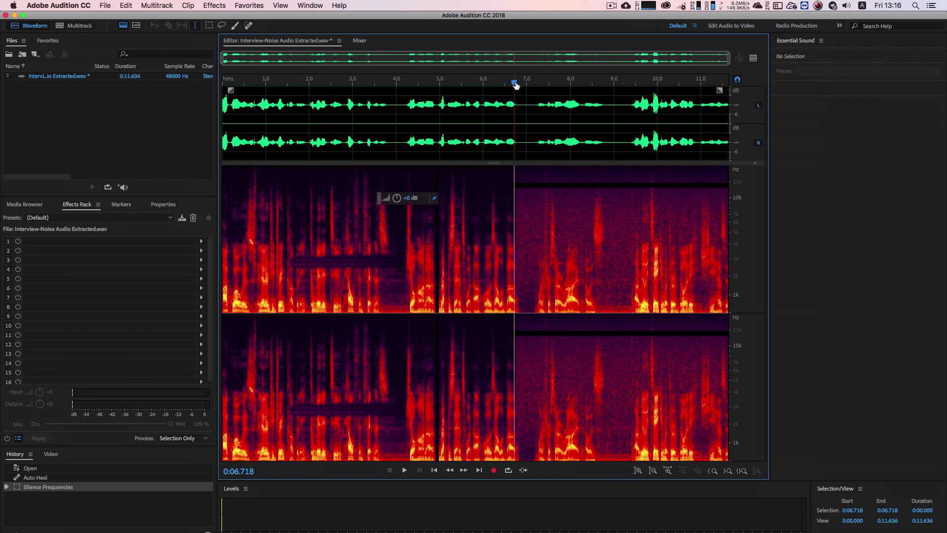
pyautogui.press('space')
pyautogui.click(515, 86)
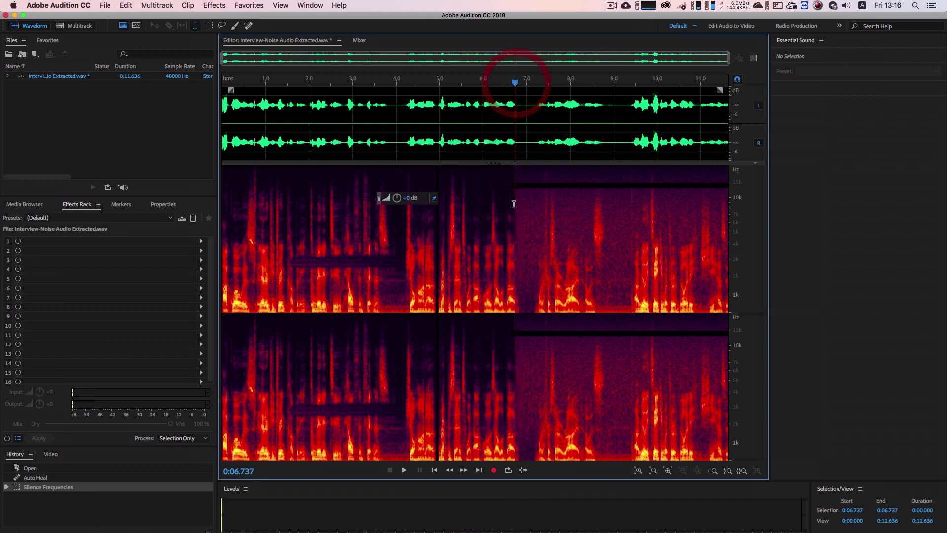
pyautogui.moveTo(516, 204); pyautogui.dragTo(728, 219)
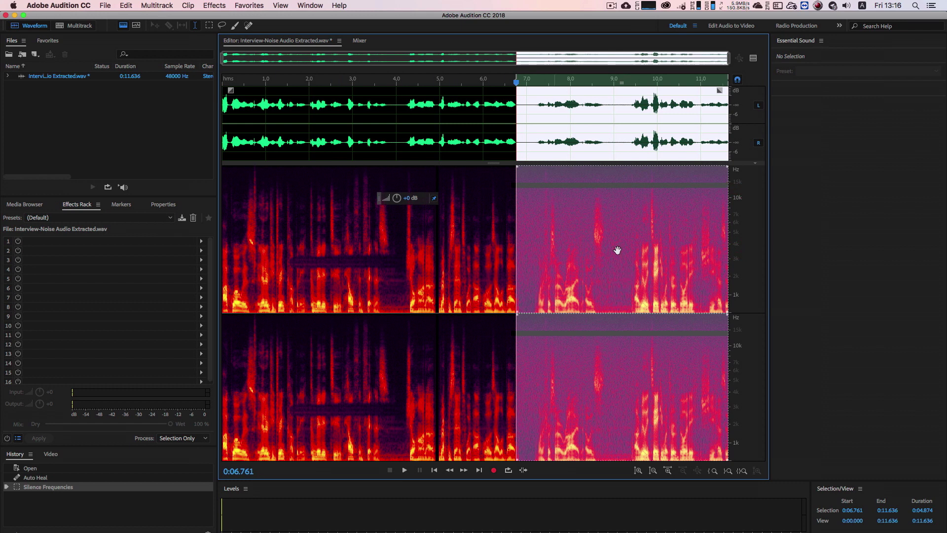
pyautogui.click(216, 5)
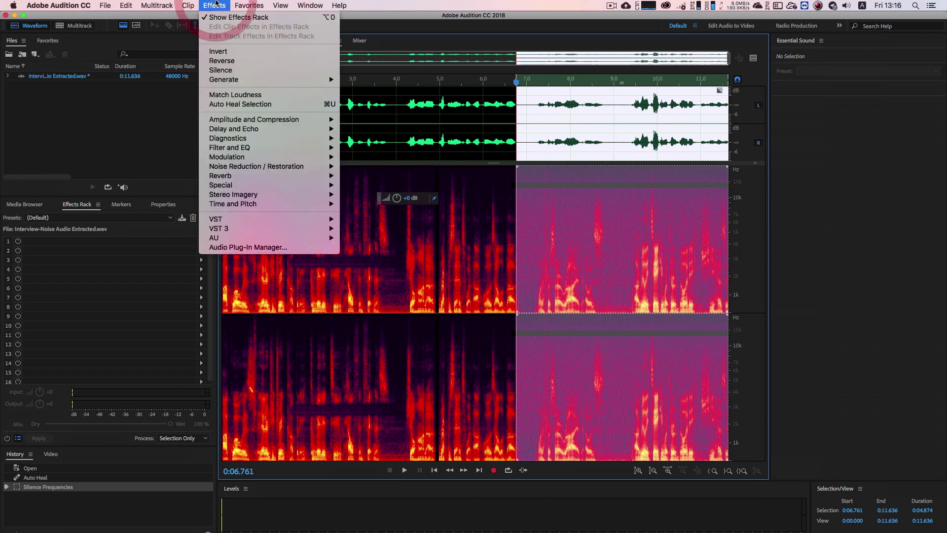
pyautogui.moveTo(296, 171)
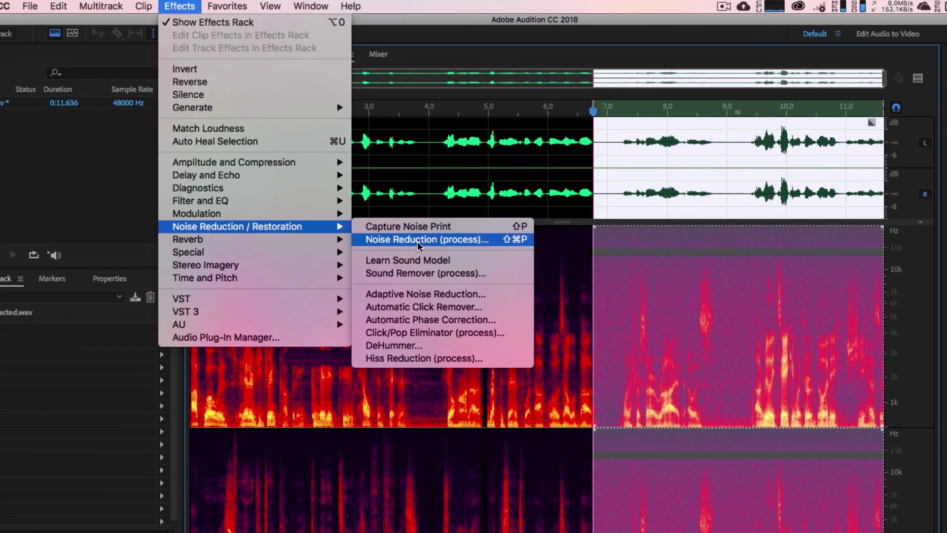
pyautogui.click(417, 240)
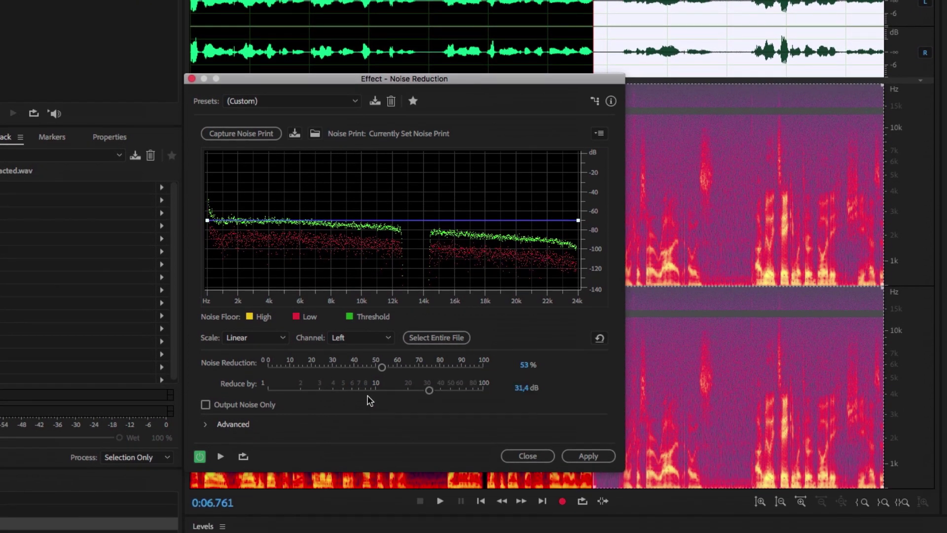
# Preview Noise Reduction, raise it to 68% reduction by 41.6 dB, and preview again.
pyautogui.click(220, 456)
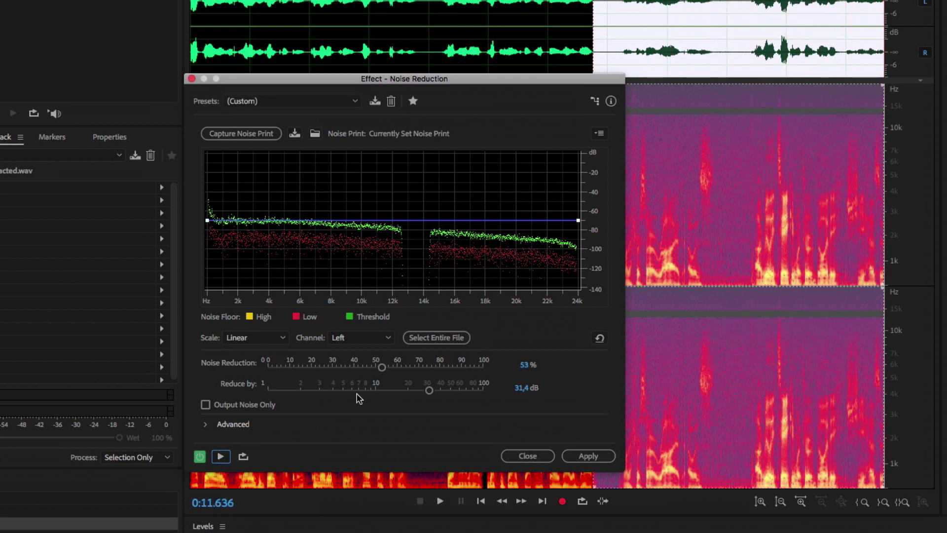
pyautogui.moveTo(382, 367); pyautogui.dragTo(444, 391)
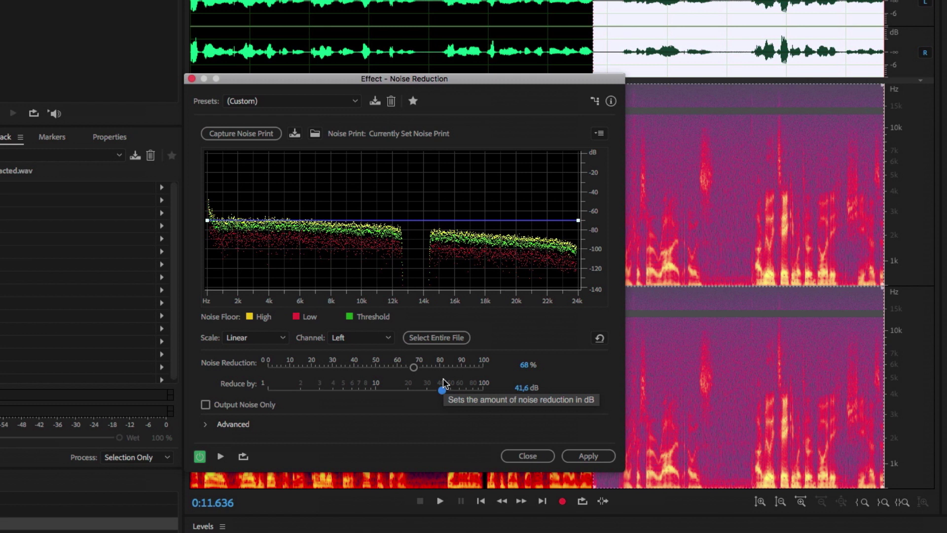
pyautogui.click(221, 457)
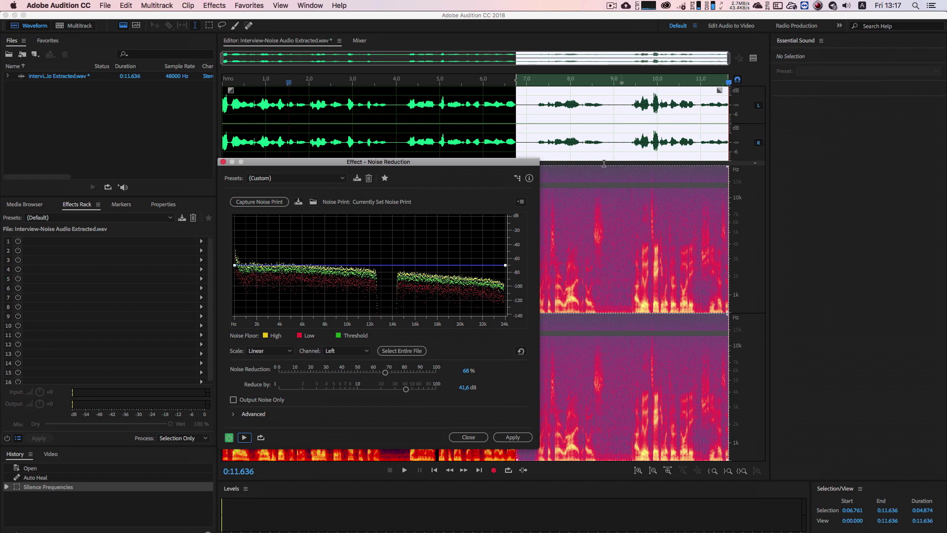
# Apply the Noise Reduction, play the cleaned file from the start, then return to Premiere's sequence.
pyautogui.click(513, 437)
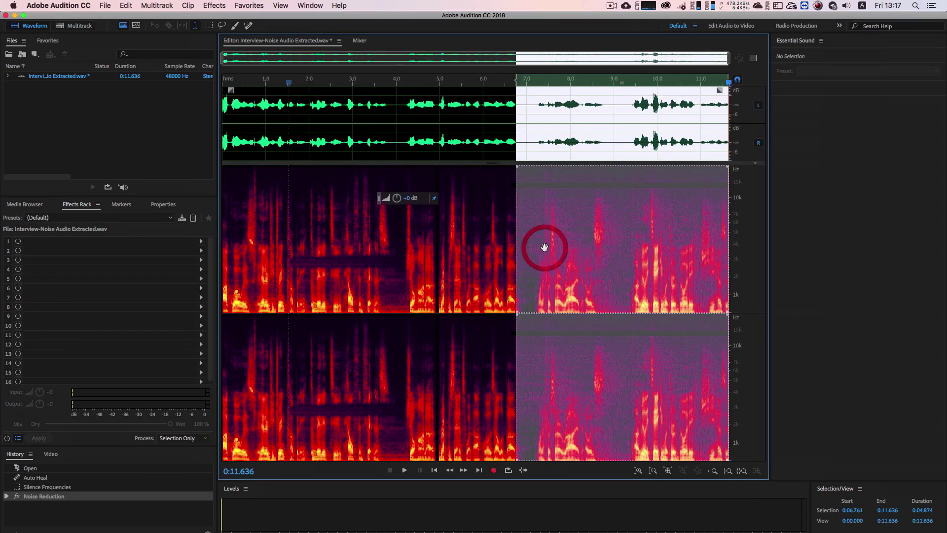
pyautogui.click(505, 203)
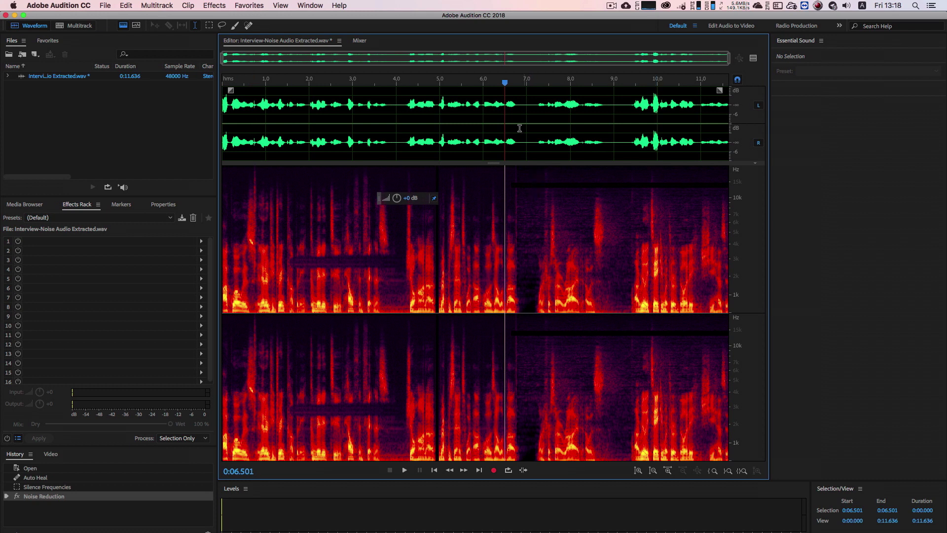
pyautogui.press('Home')
pyautogui.press('space')
pyautogui.click(166, 93)
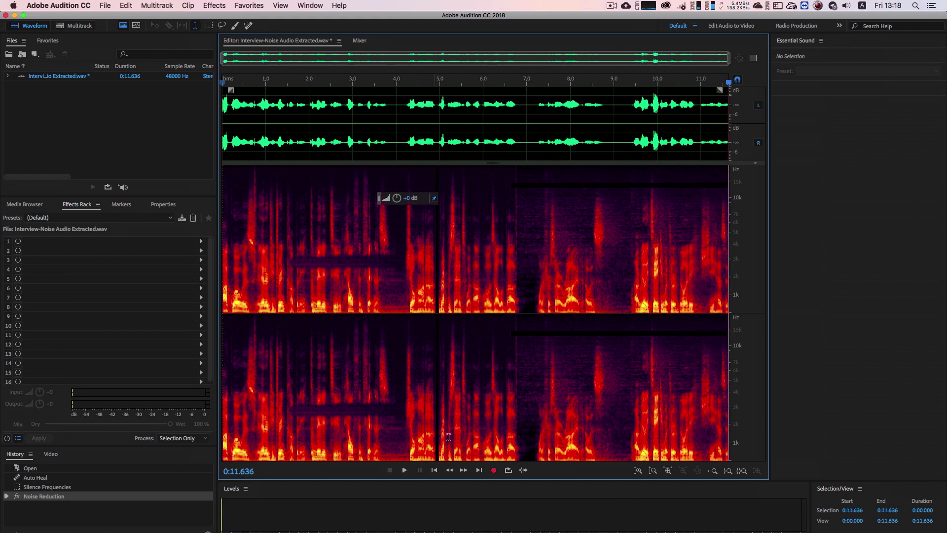
pyautogui.click(446, 354)
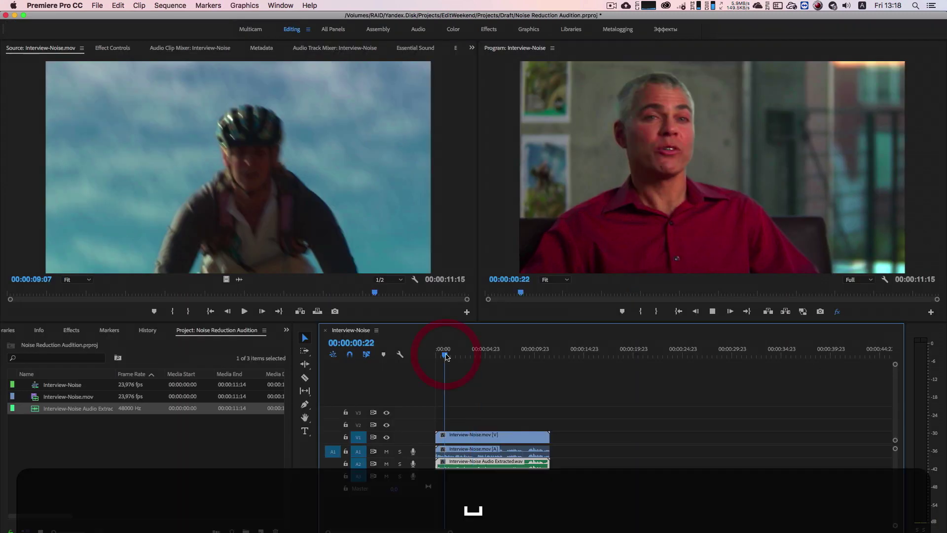
# Briefly play and stop the interview sequence in Premiere, then return to Audition.
pyautogui.press('space')
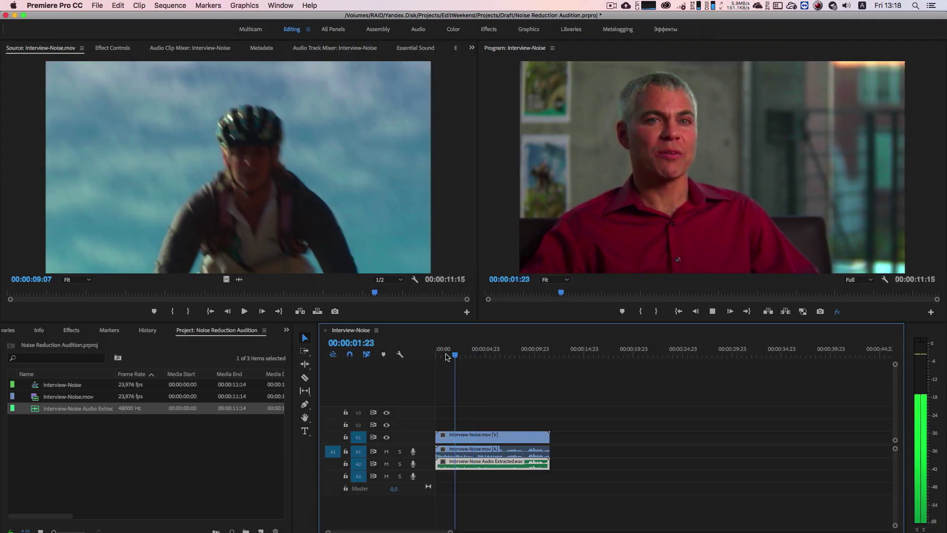
pyautogui.press('space')
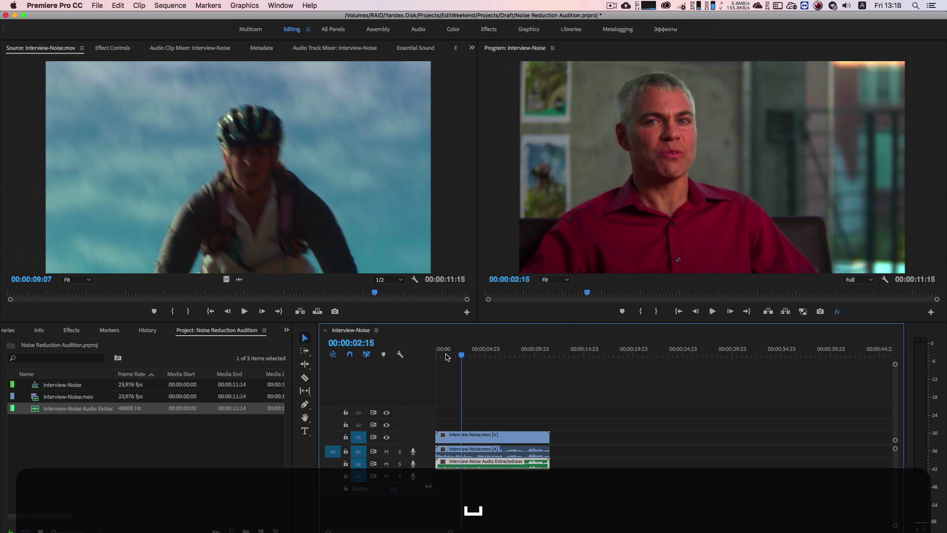
pyautogui.press('super+Tab')
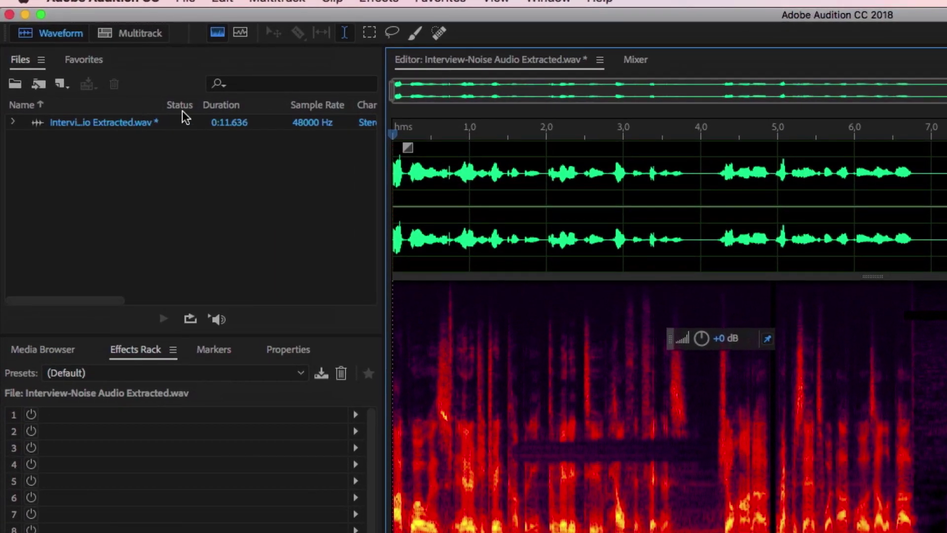
# Save Interview-Noise Audio Extracted.wav, then play the Premiere sequence with original track A1 muted.
pyautogui.click(110, 123)
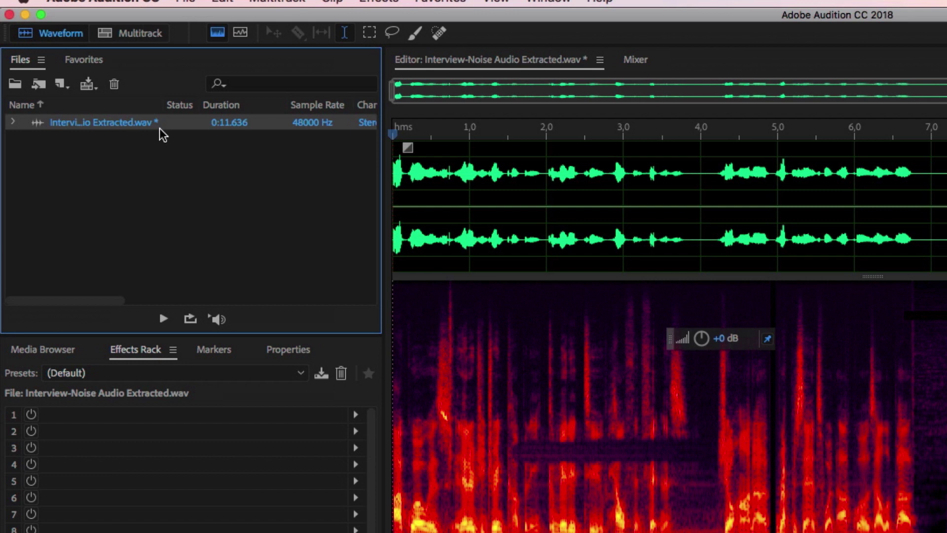
pyautogui.press('super+s')
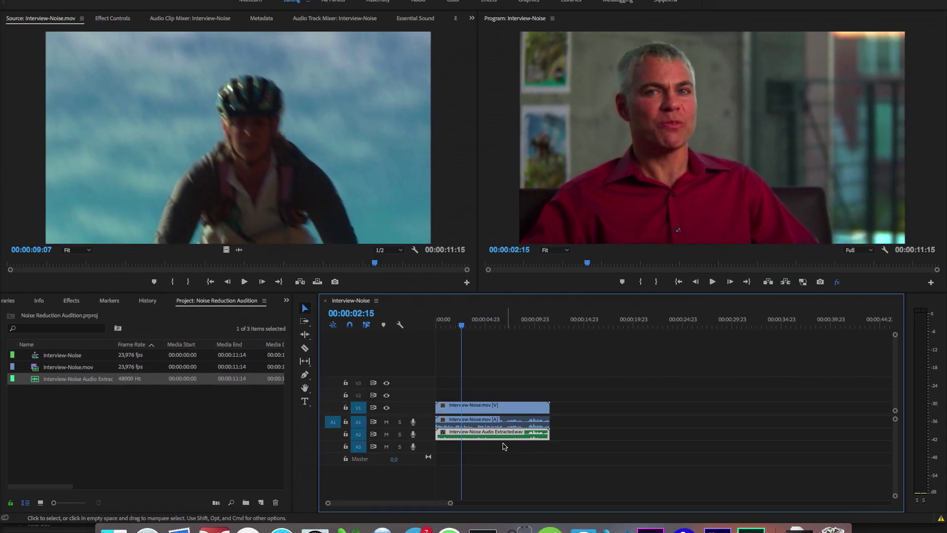
pyautogui.press('space')
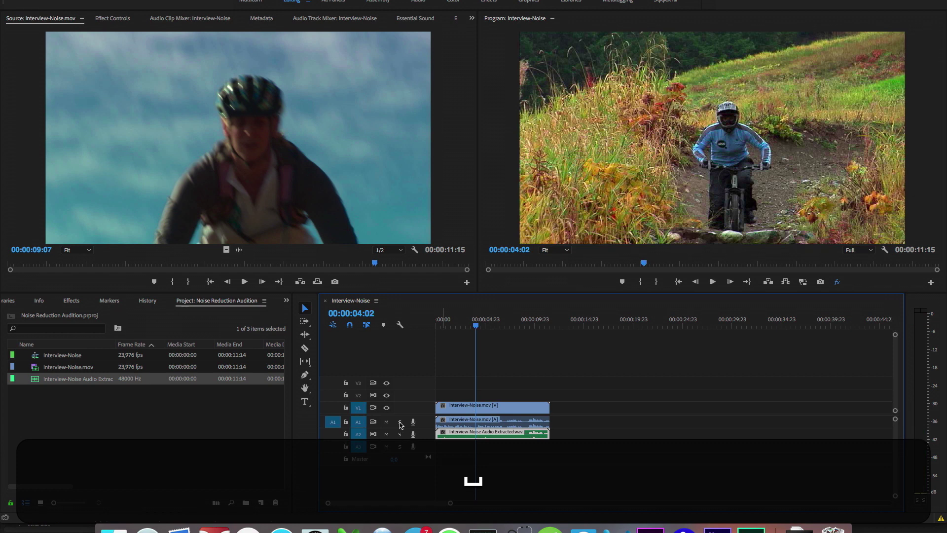
pyautogui.click(386, 422)
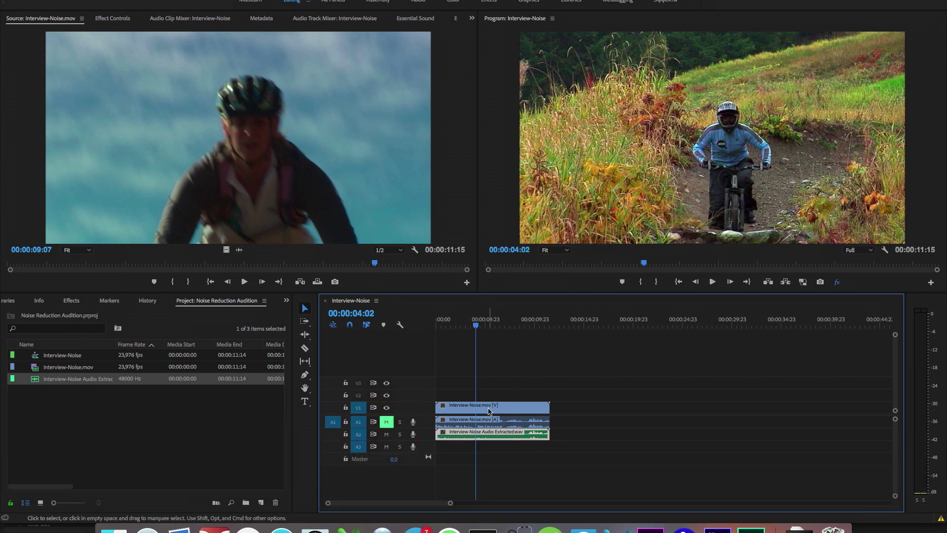
pyautogui.press('space')
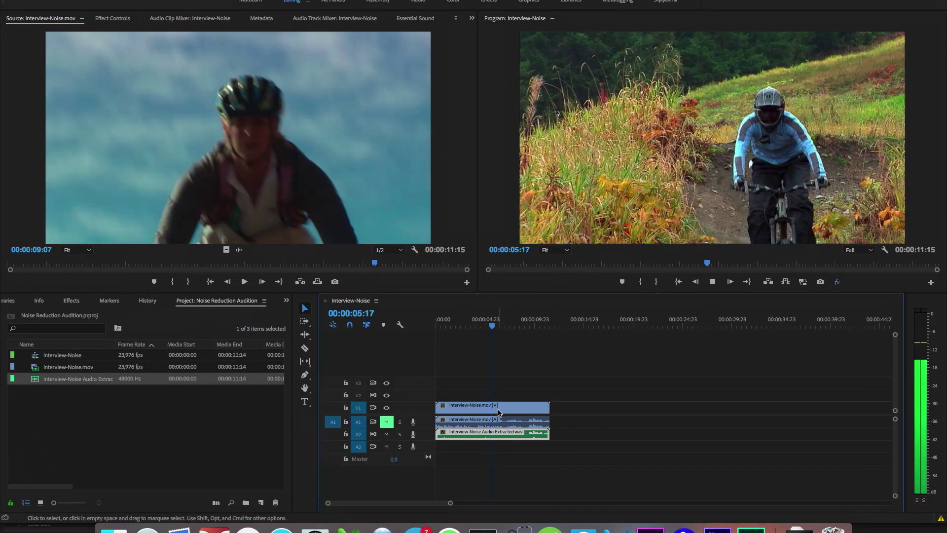